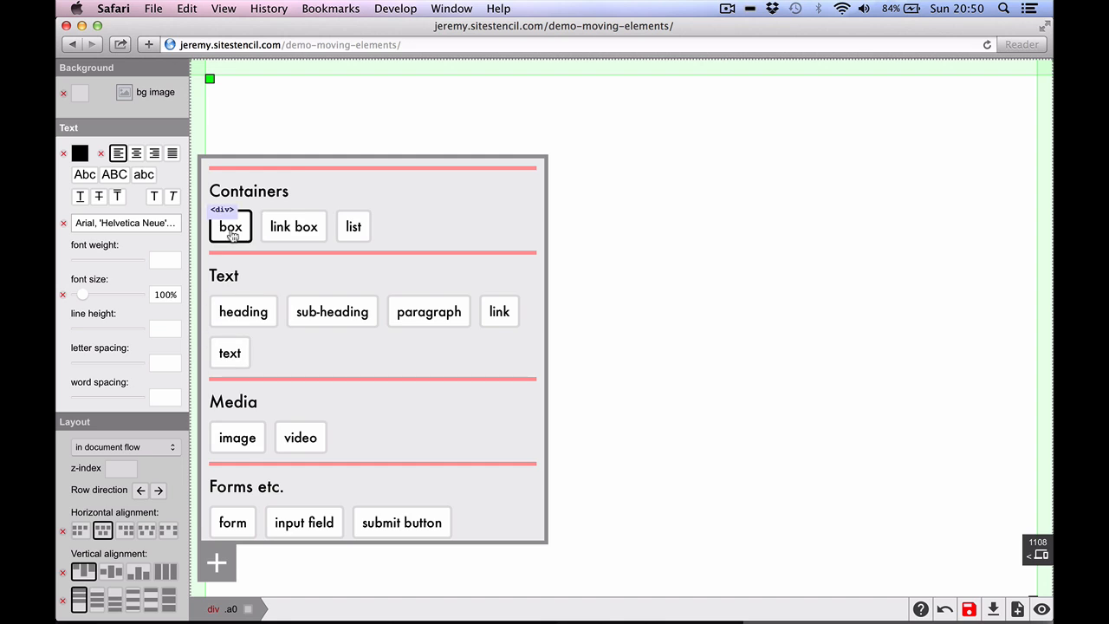
- Draw a box container on the page and resize it to a quarter of the parent width, about 223 px high
left_click(230, 227)
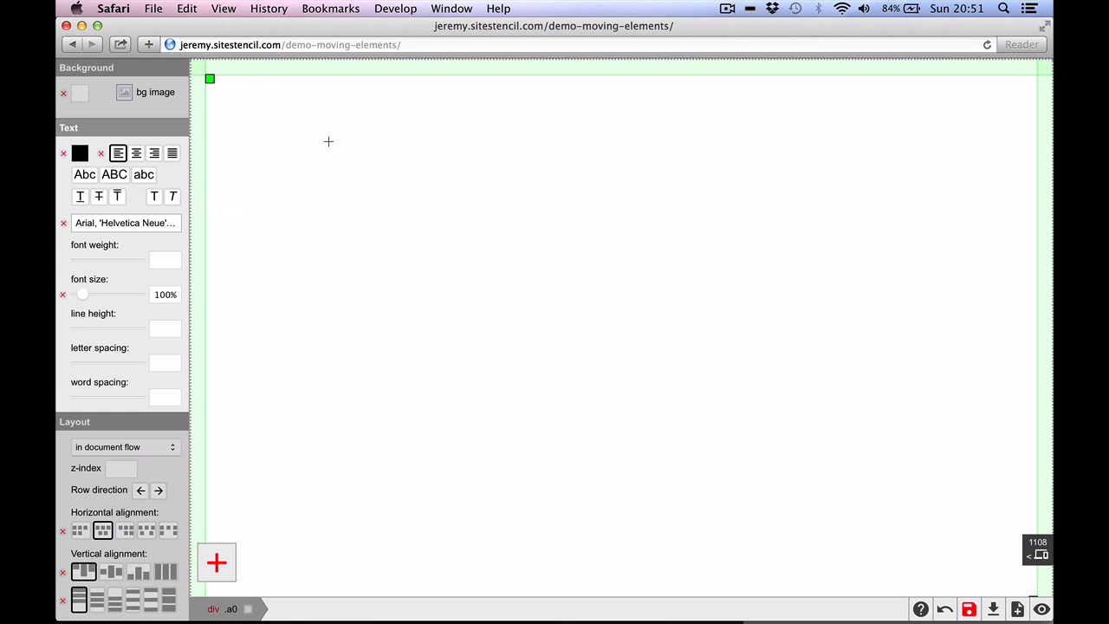
left_click_drag(309, 132, 637, 350)
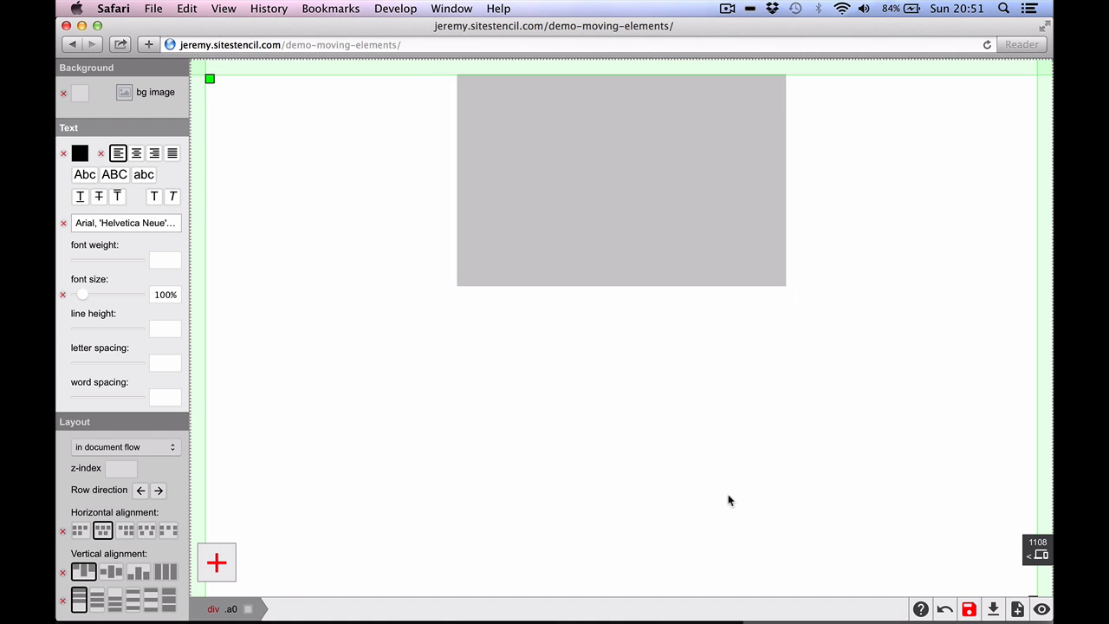
left_click(602, 214)
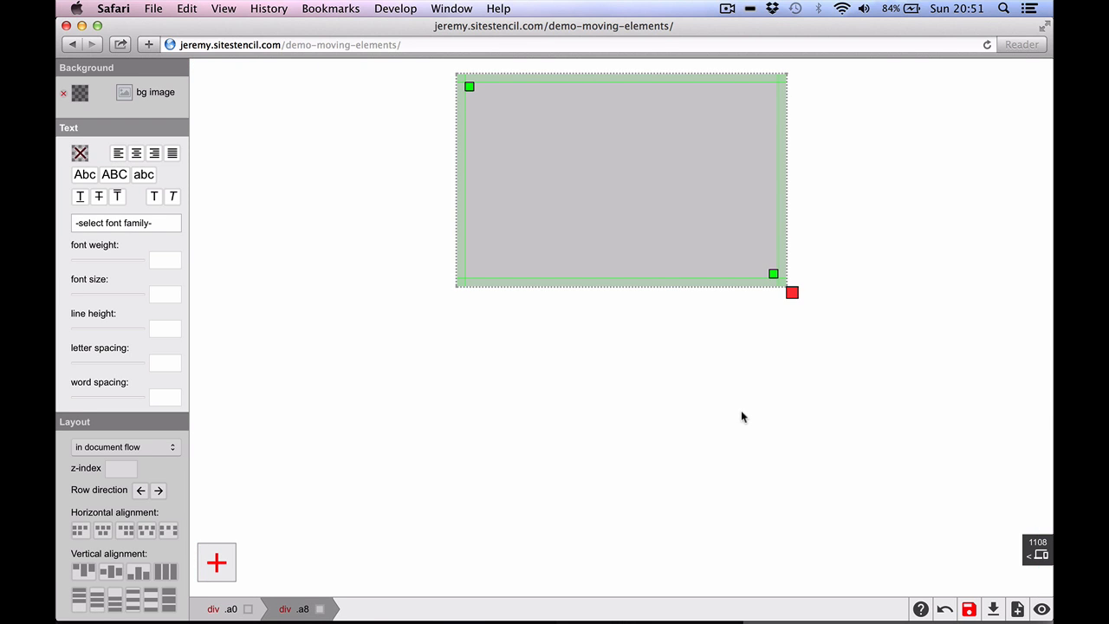
left_click_drag(789, 298, 676, 251)
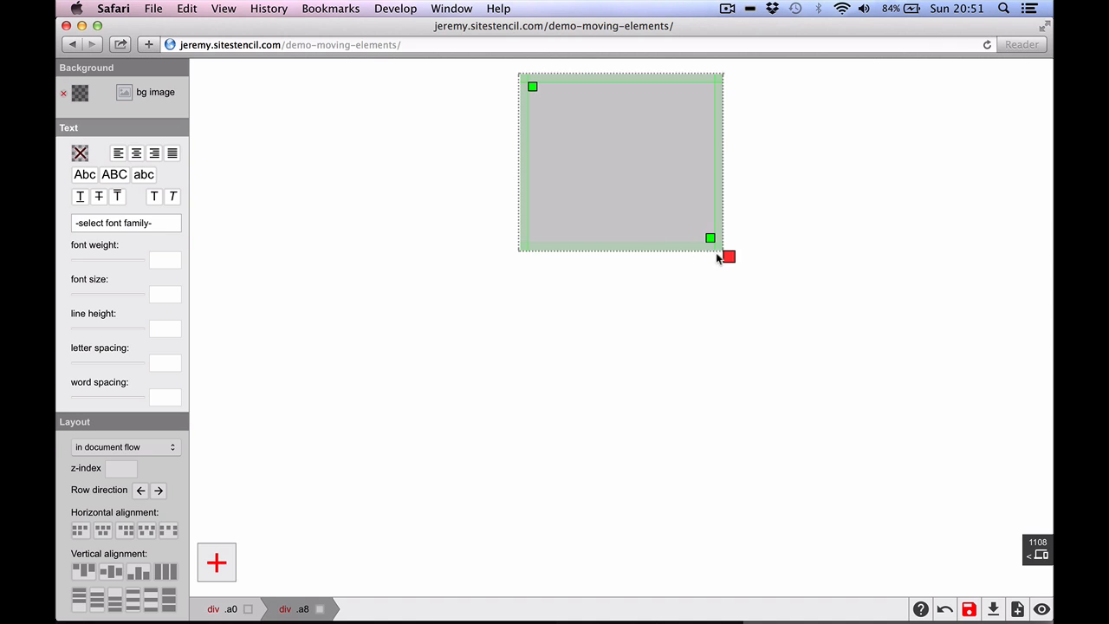
mouse_move(731, 255)
left_mouse_down()
mouse_move(750, 257)
mouse_move(709, 254)
mouse_move(716, 246)
left_mouse_up()
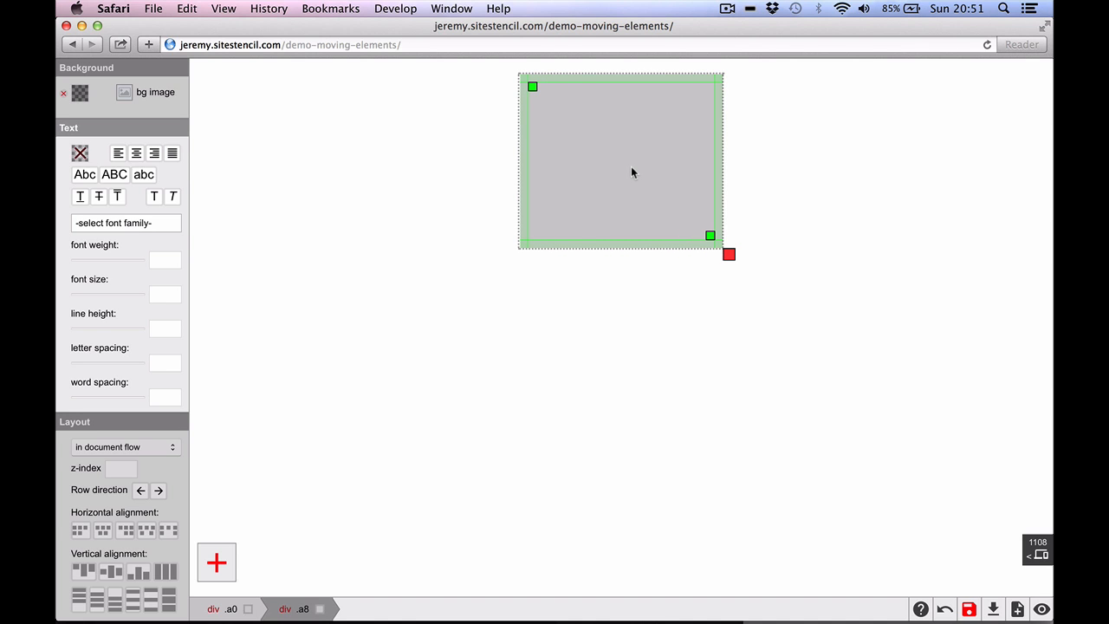
- Duplicate the box three times to make a row of four equal boxes
key("super+d")
key("super+d")
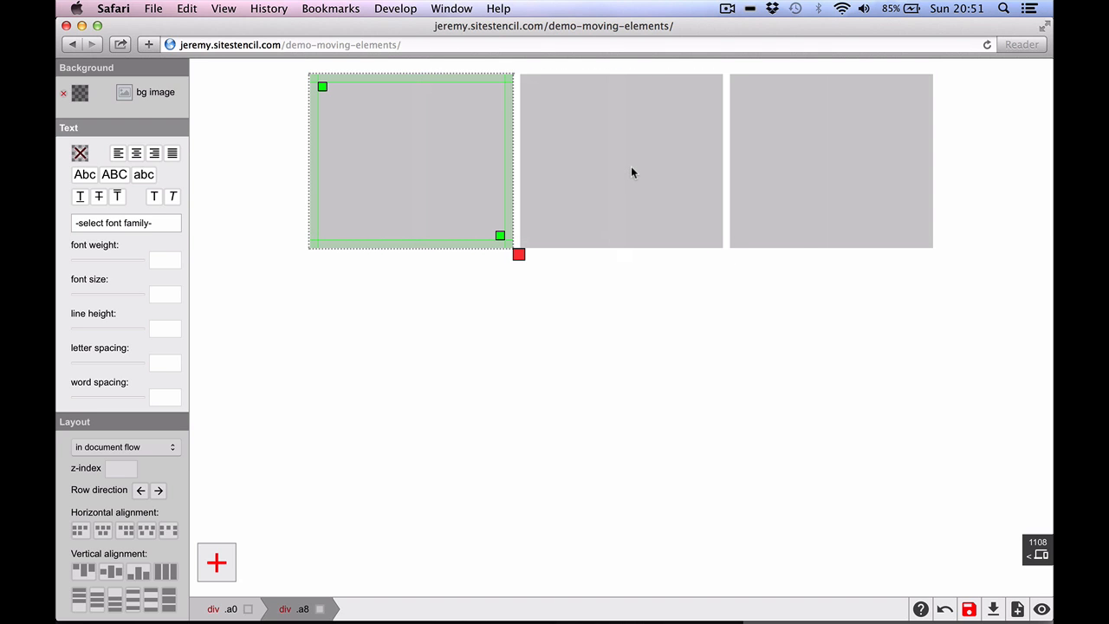
key("super+d")
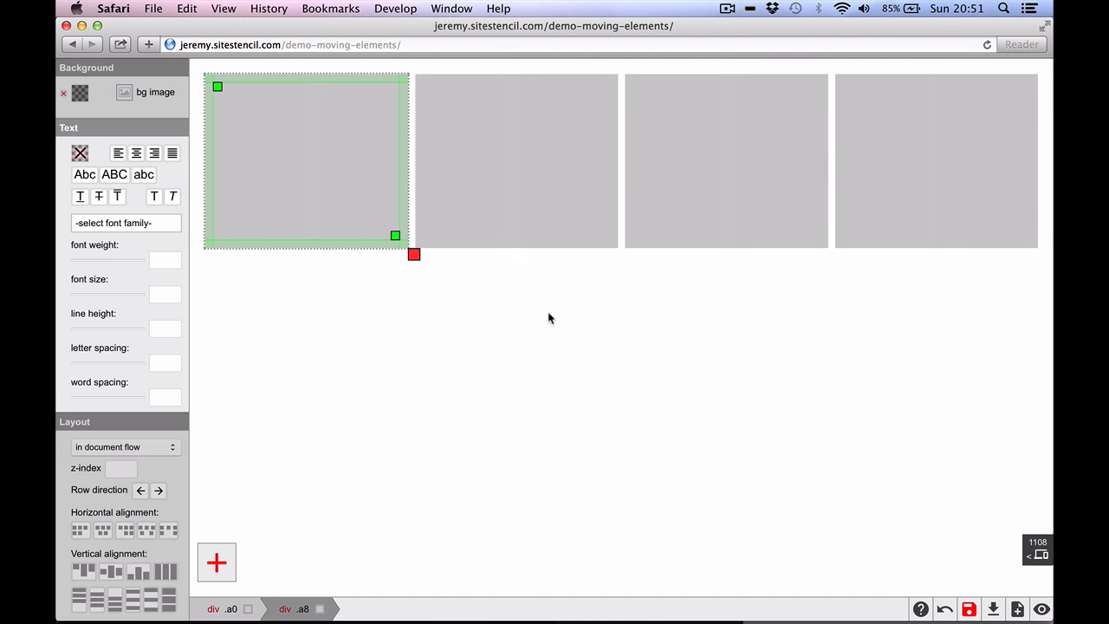
- Widen the horizontal gutter between the boxes in the page container to about 48 px
left_click(482, 199)
left_click_drag(715, 201, 388, 192)
left_click(437, 313)
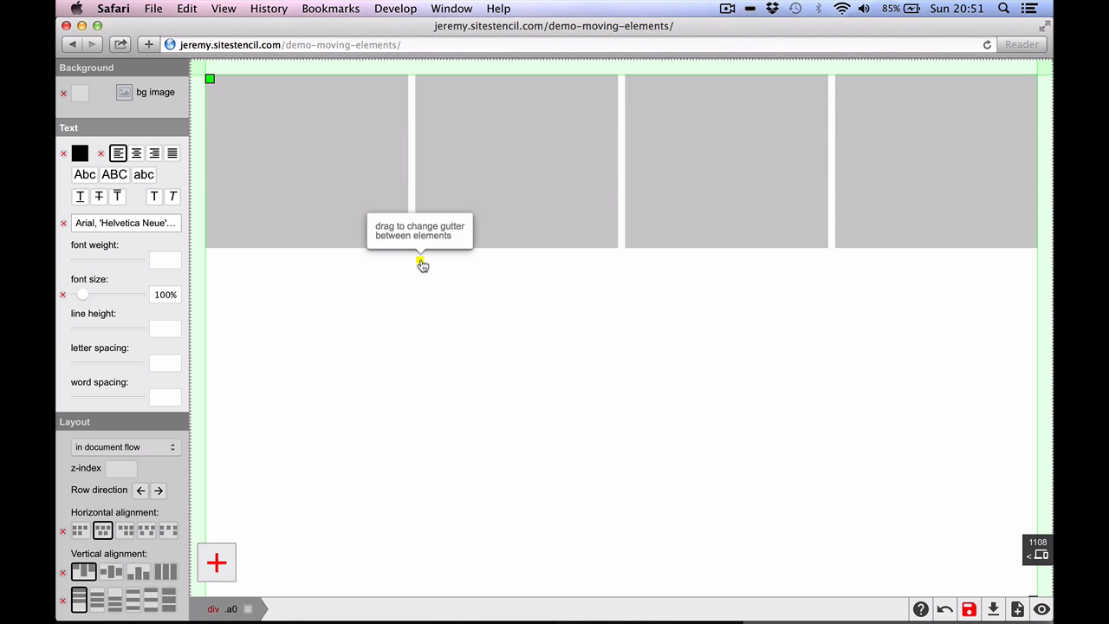
left_click_drag(422, 264, 453, 278)
- Select each of the four boxes in turn and inspect the last one's width type, width and height settings
left_click(520, 198)
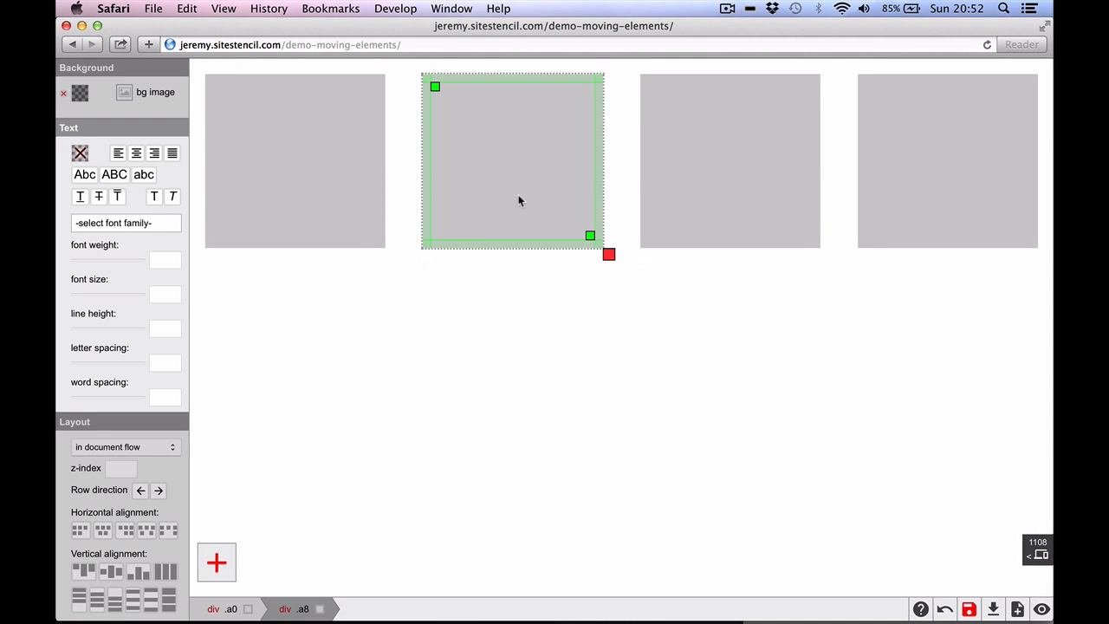
left_click(307, 170)
left_click(481, 174)
left_click(667, 192)
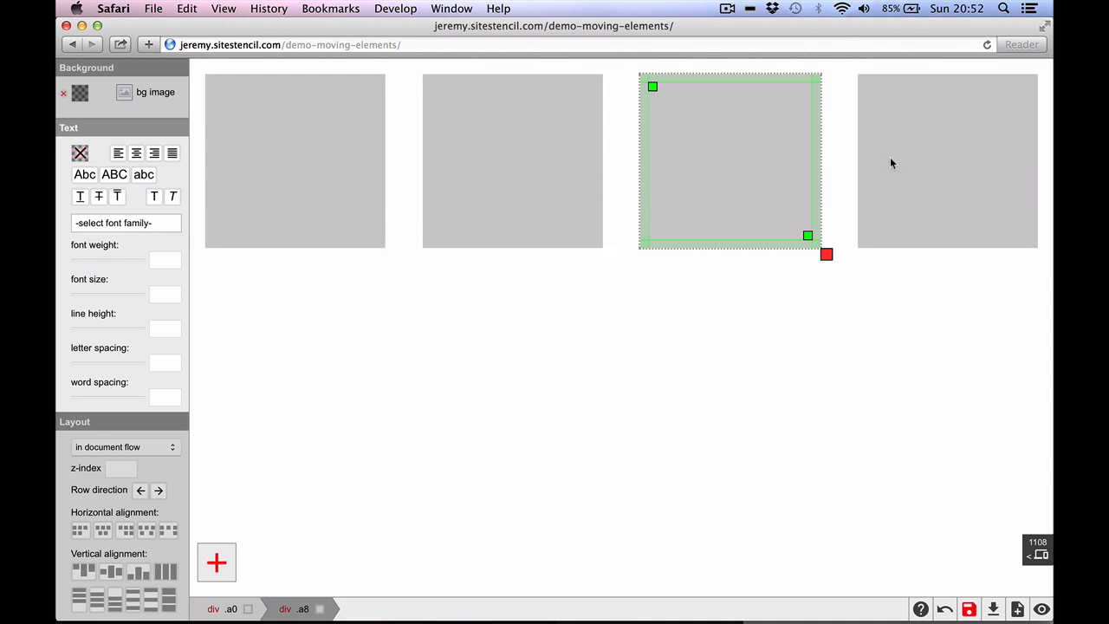
left_click(326, 155)
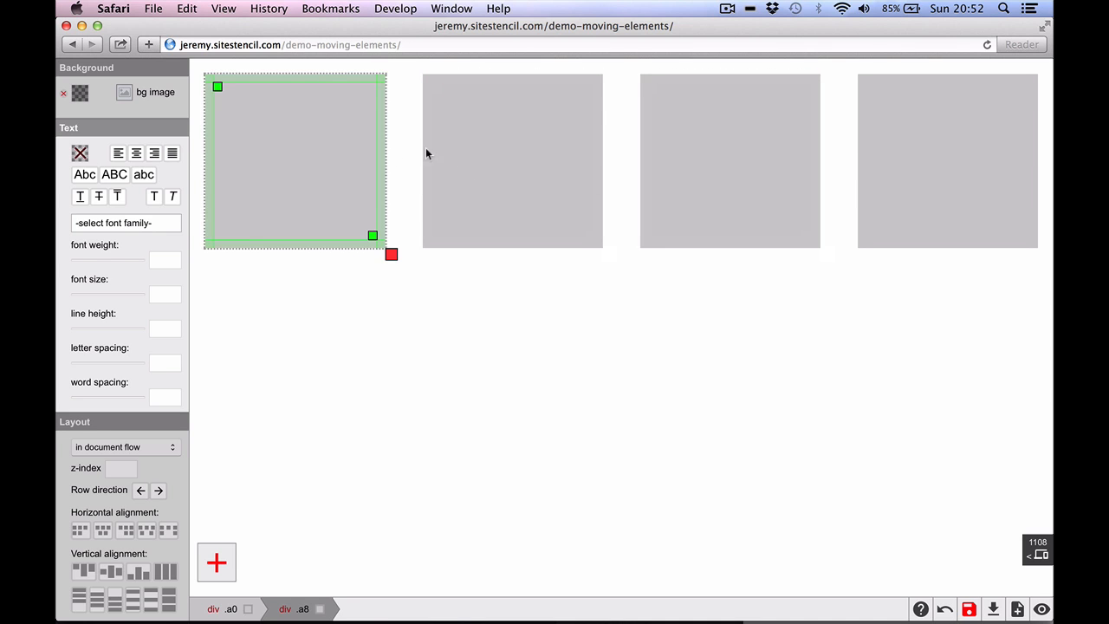
left_click(546, 154)
left_click(676, 153)
left_click(856, 154)
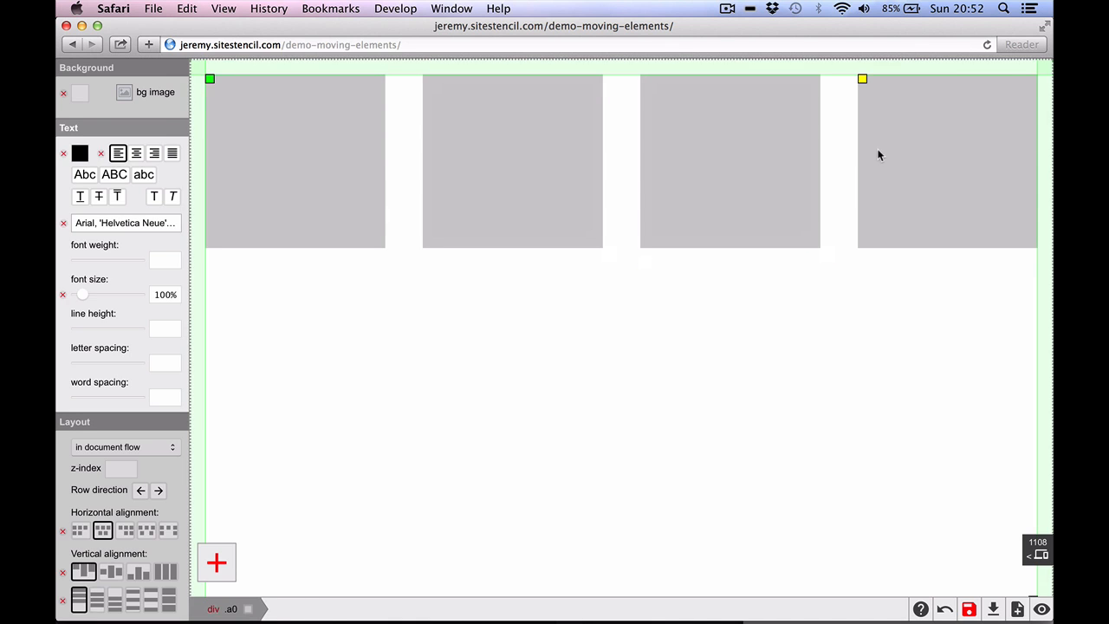
left_click(878, 155)
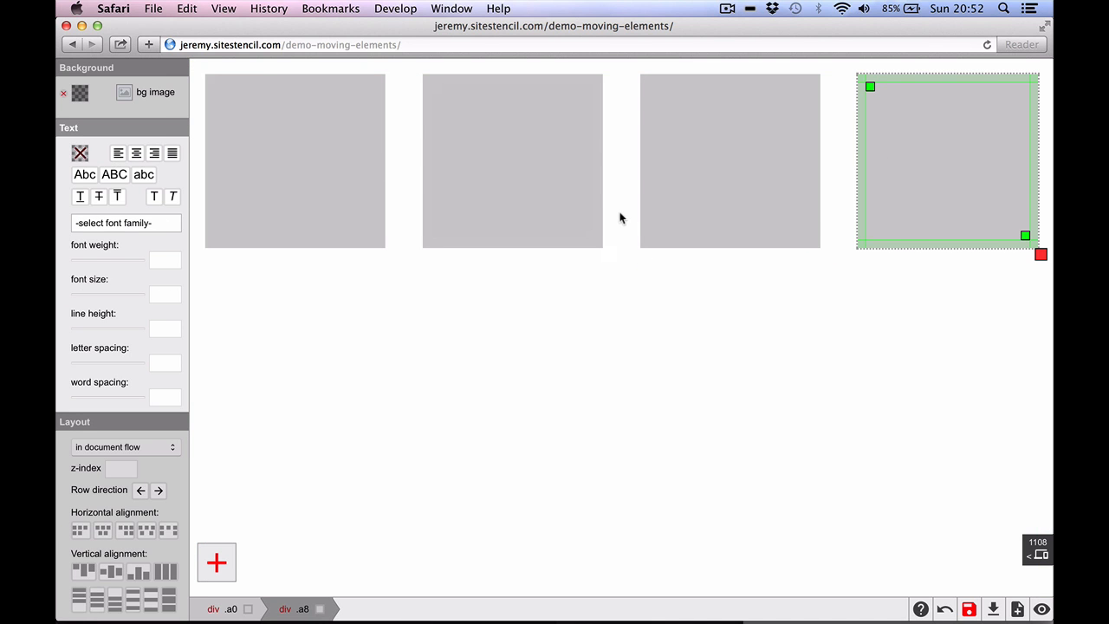
scroll(105, 396, "down", 10)
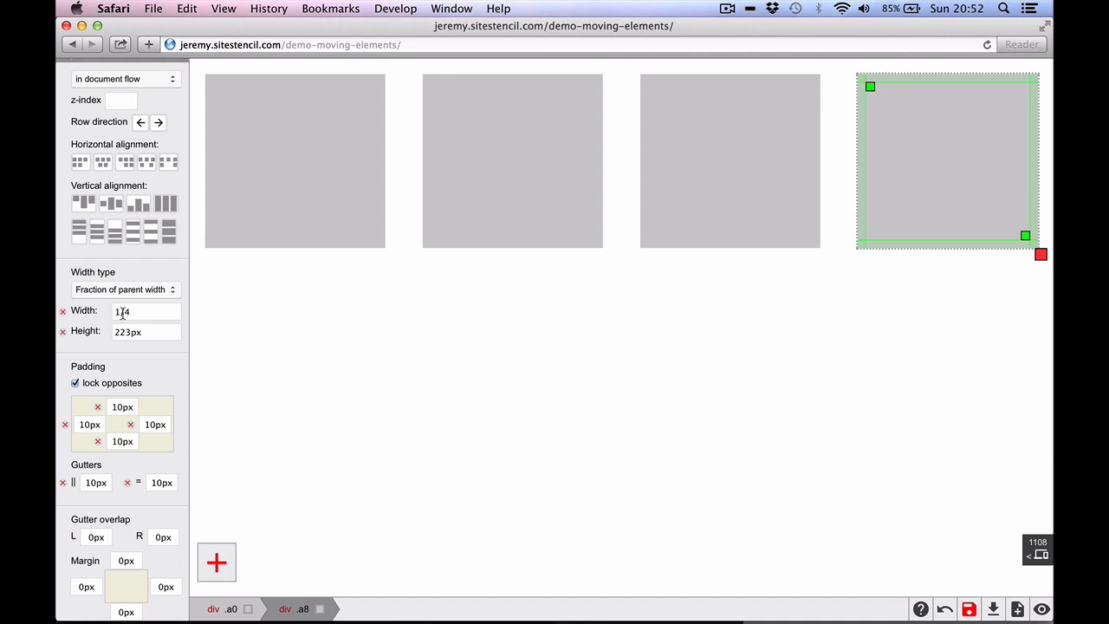
- Switch the first box's width type to a fixed number of pixels, resize it to 190 × 230 px and test a narrower screen size
left_click(270, 227)
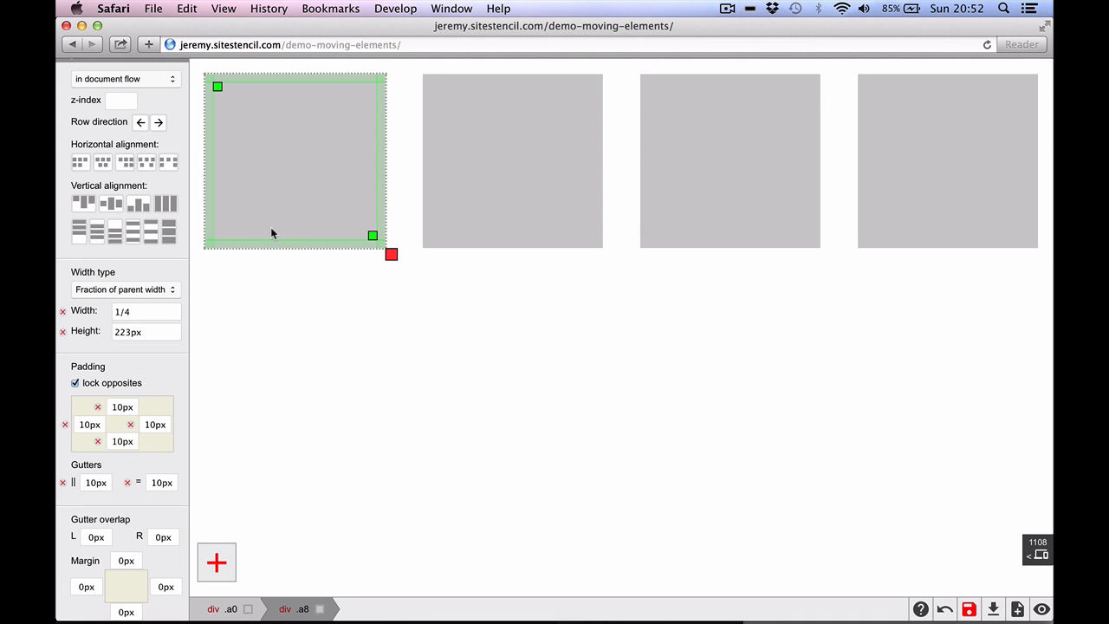
left_click(137, 295)
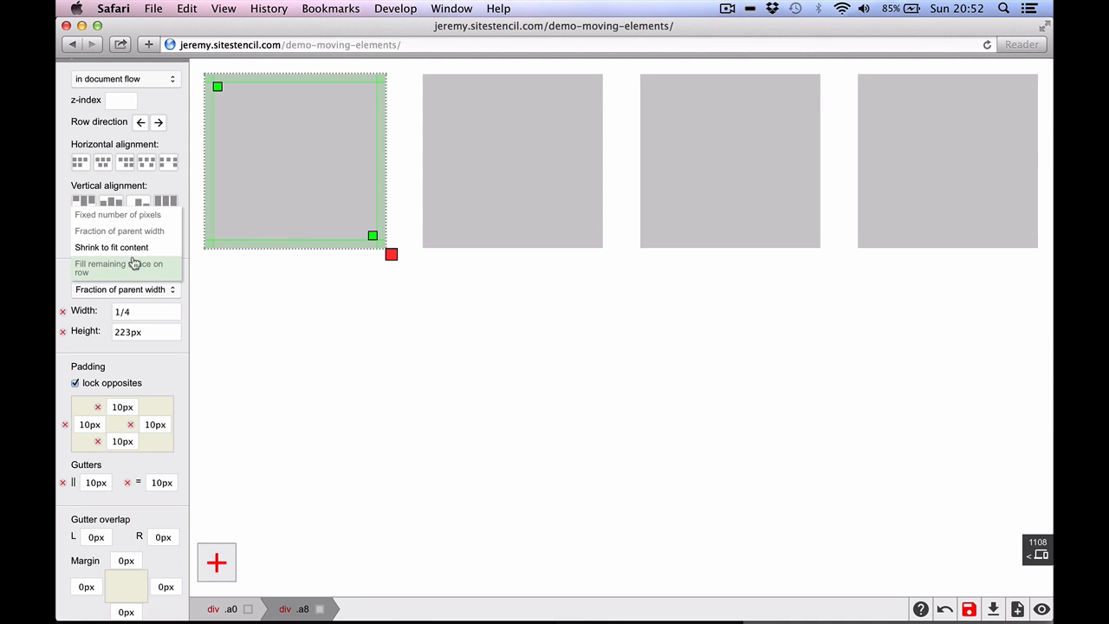
left_click(130, 221)
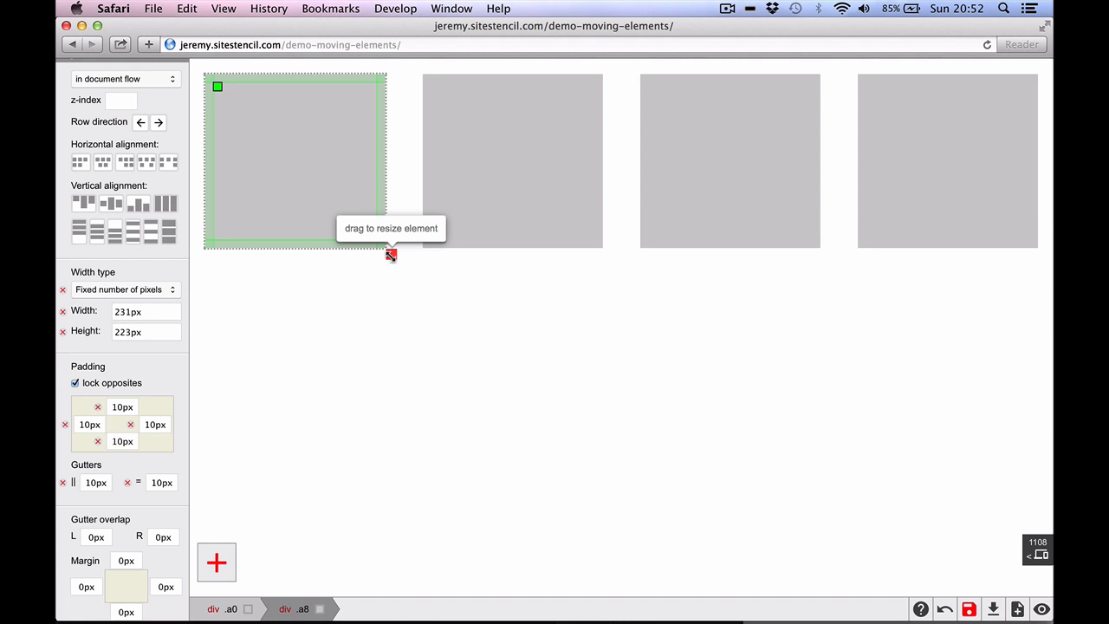
left_click_drag(391, 255, 360, 258)
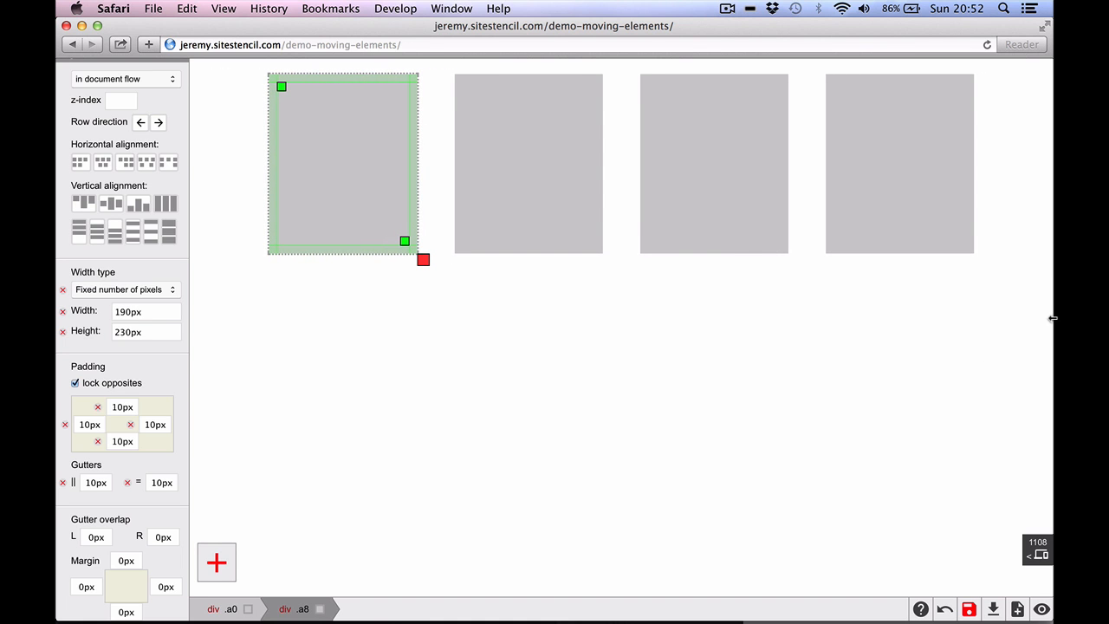
left_click_drag(1052, 318, 1052, 286)
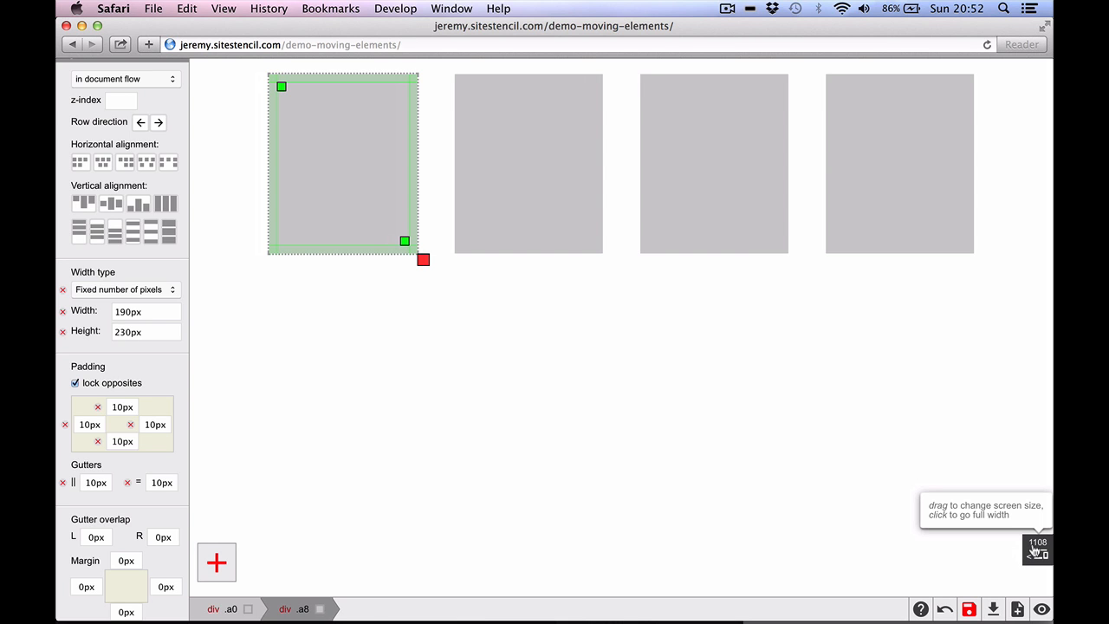
left_click_drag(1035, 551, 947, 558)
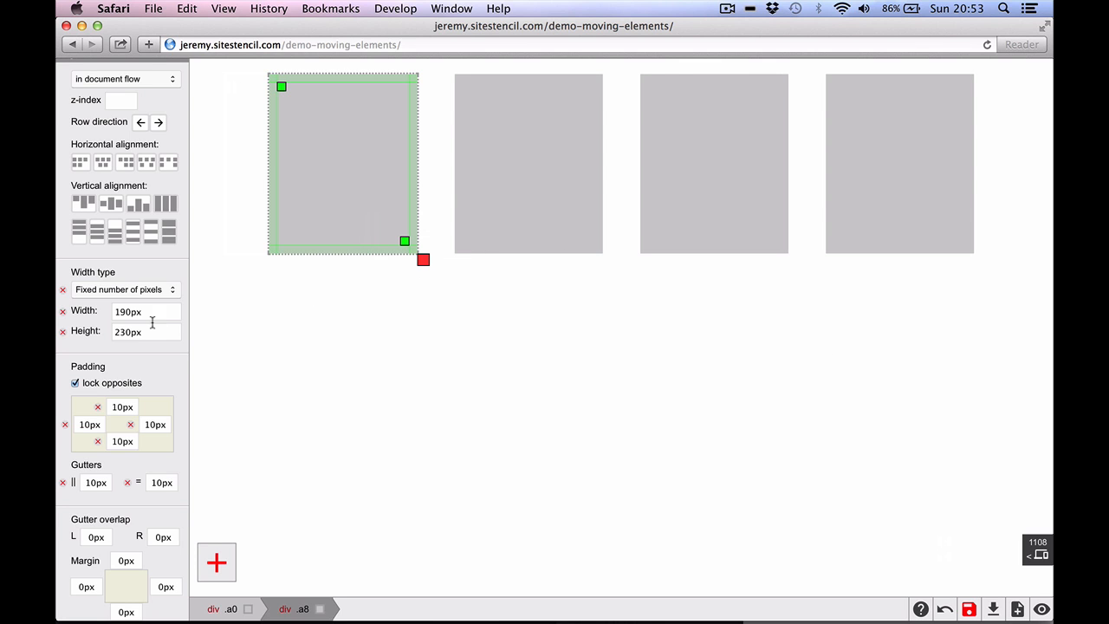
- Return the first box to a fraction of parent width, resize it to 1/4 wide and 235 px high, and test the screen size
left_click(130, 290)
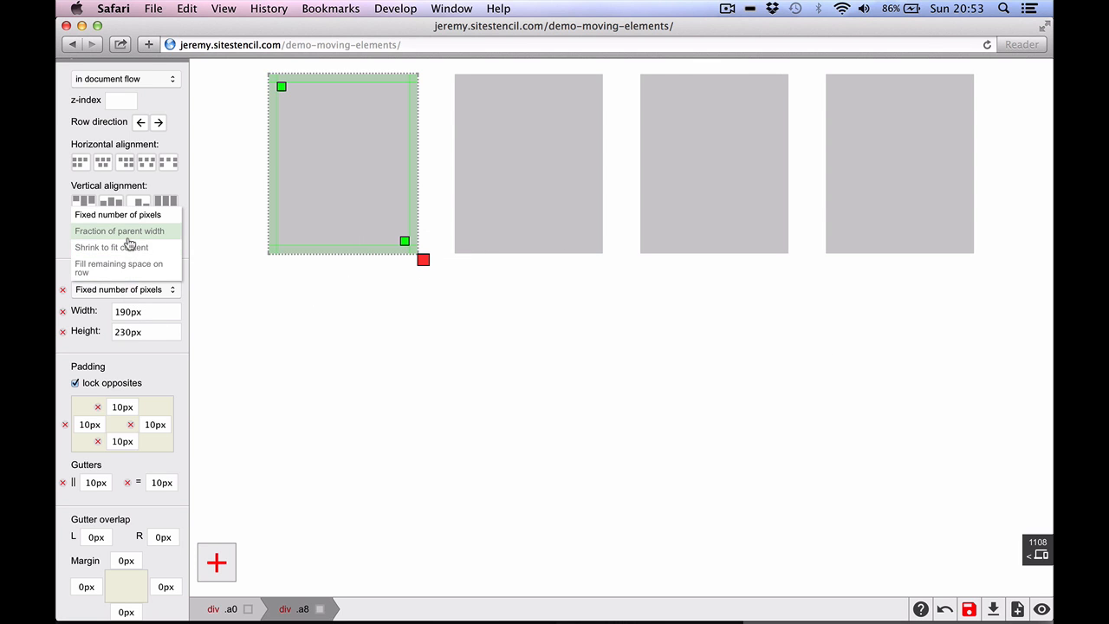
left_click(124, 231)
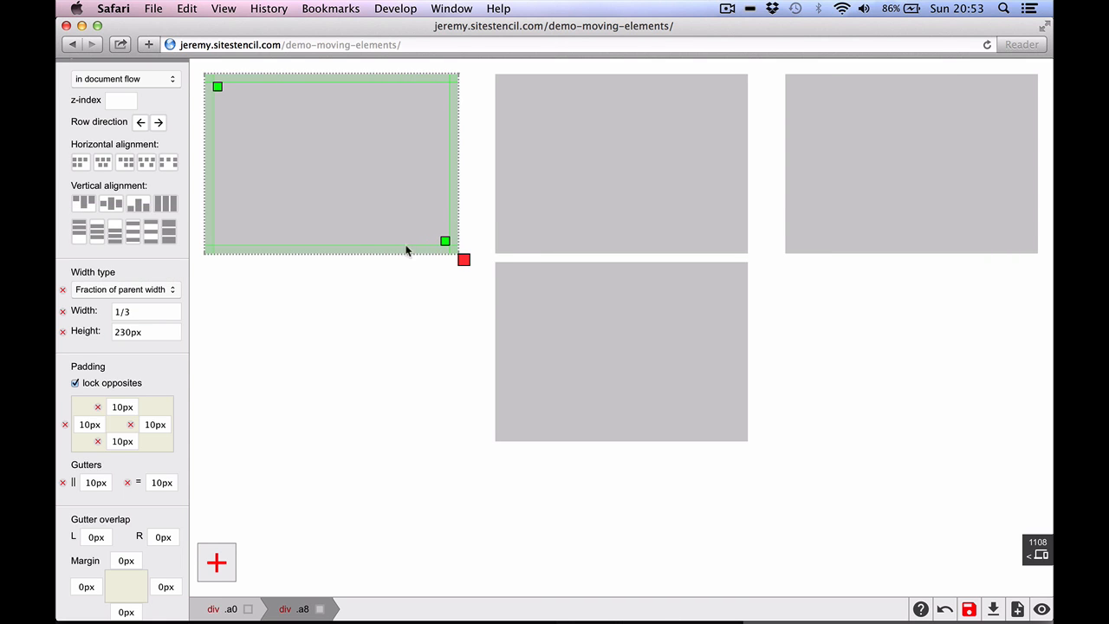
left_click_drag(459, 259, 393, 264)
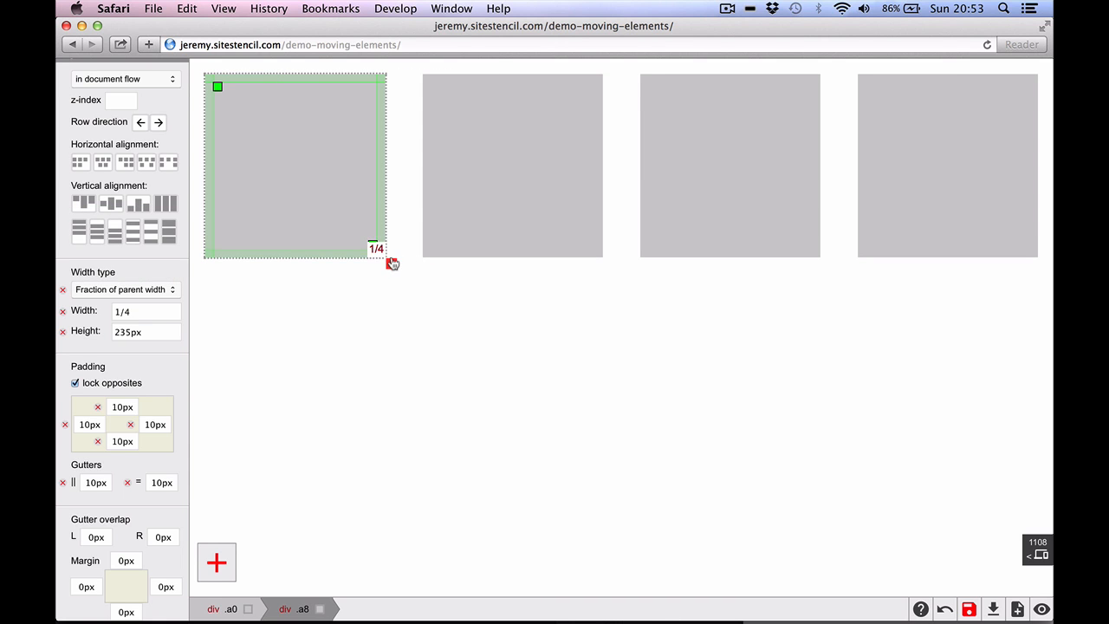
left_click_drag(1031, 555, 1053, 530)
- Delete three of the four boxes and select the one that remains
left_click(410, 162)
left_click(475, 162)
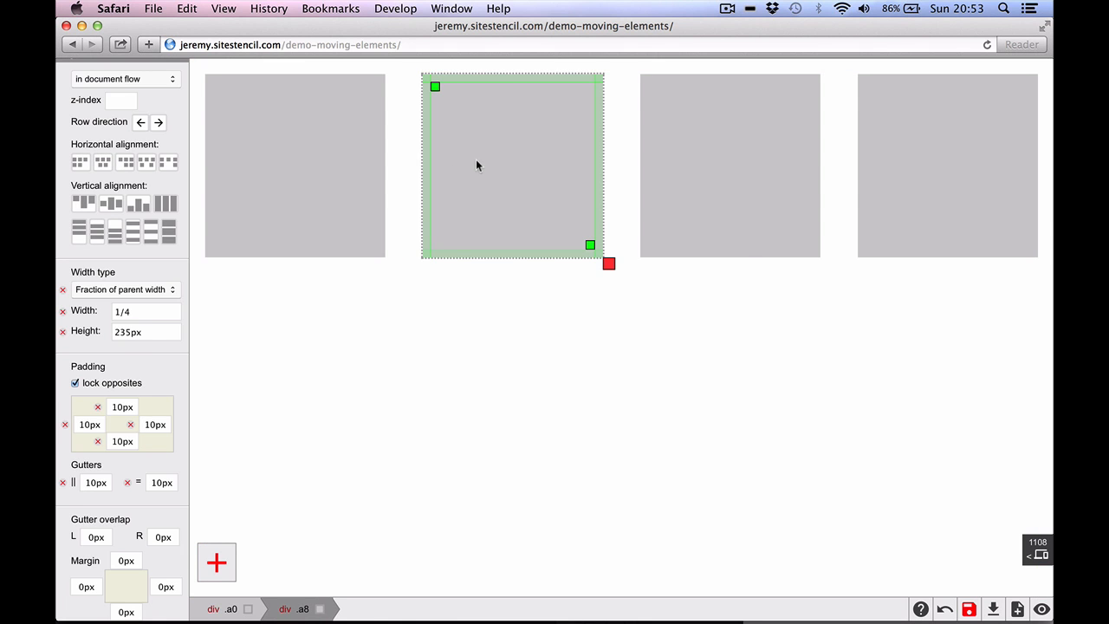
key("Delete")
left_click(587, 171)
key("Delete")
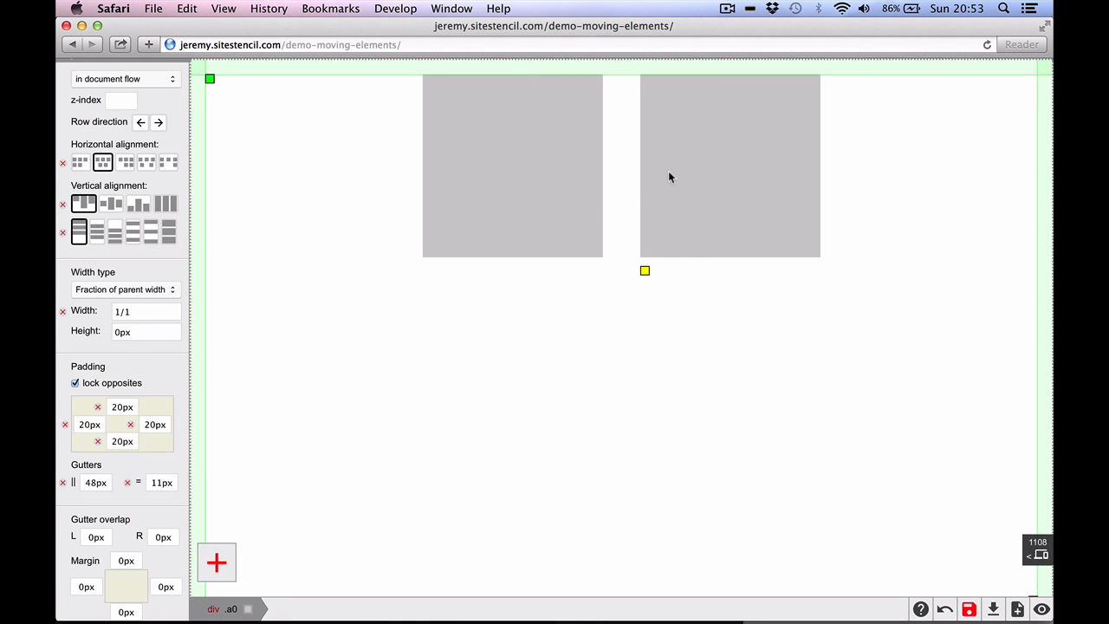
key("Delete")
left_click(611, 184)
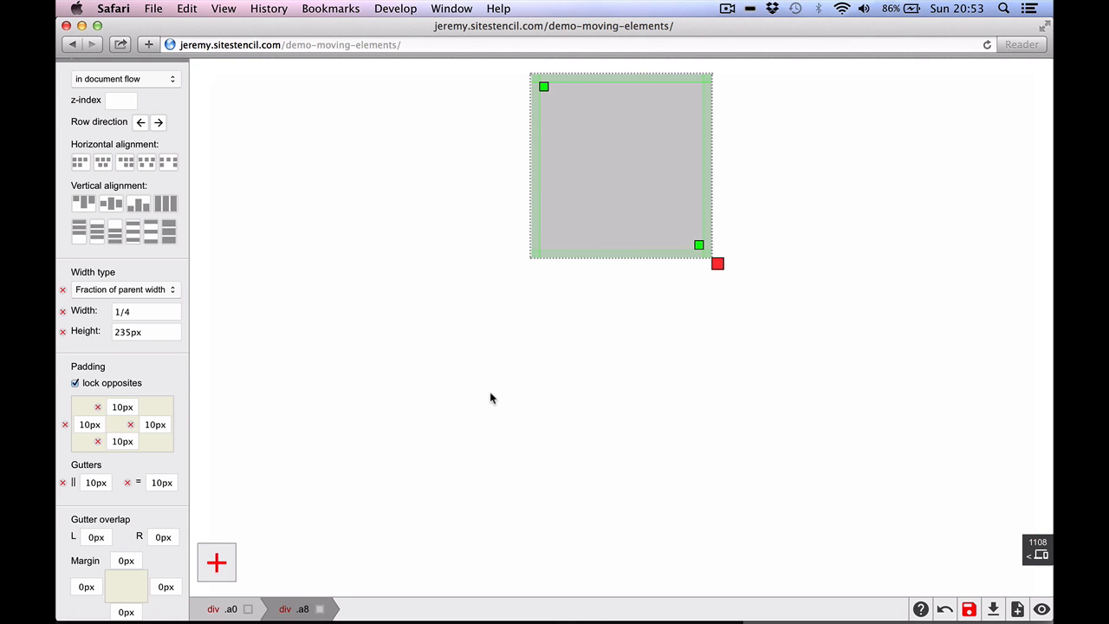
- Move the remaining box through the page's horizontal and vertical alignment positions, finishing in the upper-left corner
key("Left")
key("Right")
key("Right")
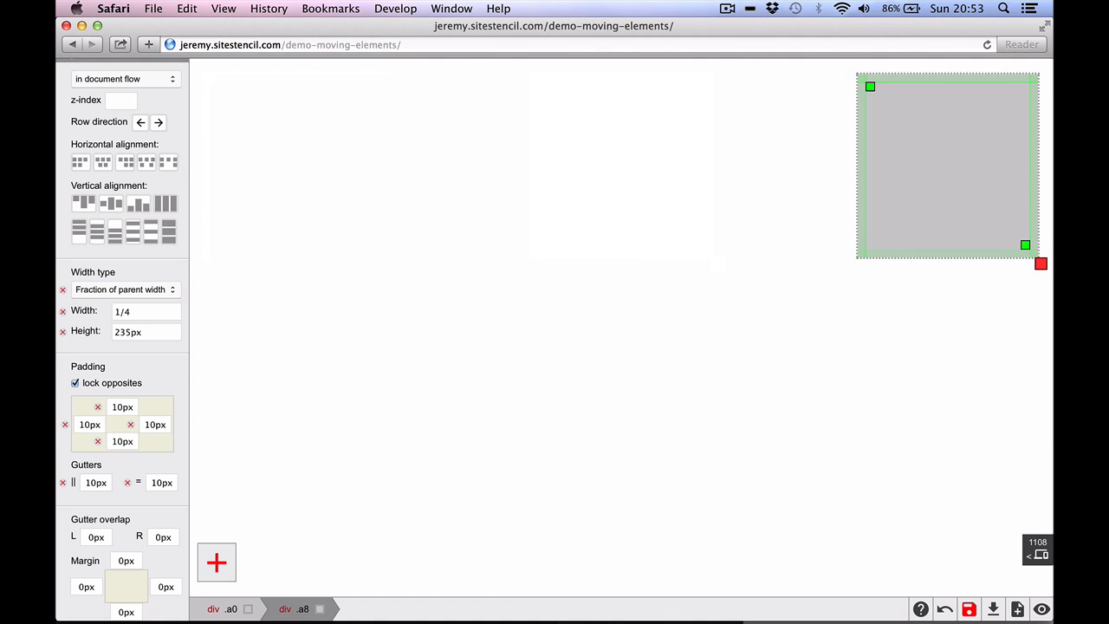
key("Down")
key("Down")
key("Left")
key("Left")
key("Up")
key("Right")
key("Right")
key("Up")
key("Left")
key("Left")
key("Down")
key("Down")
key("Right")
key("Right")
key("Up")
key("Up")
key("Left")
key("Left")
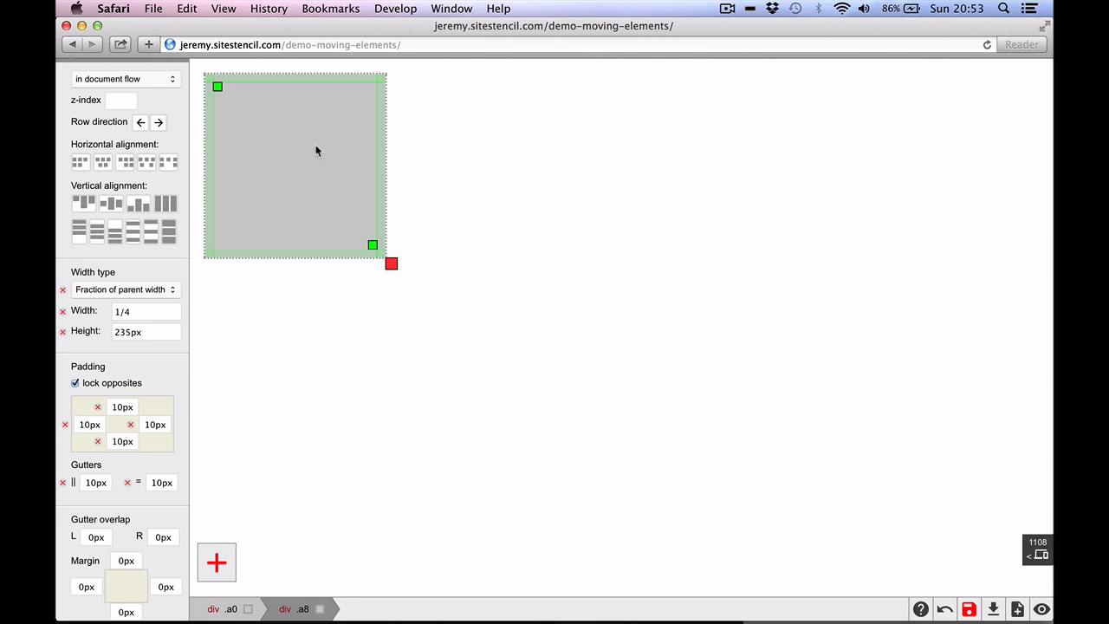
- Duplicate the box and align the two boxes side by side against the left edge of the page
key("super+d")
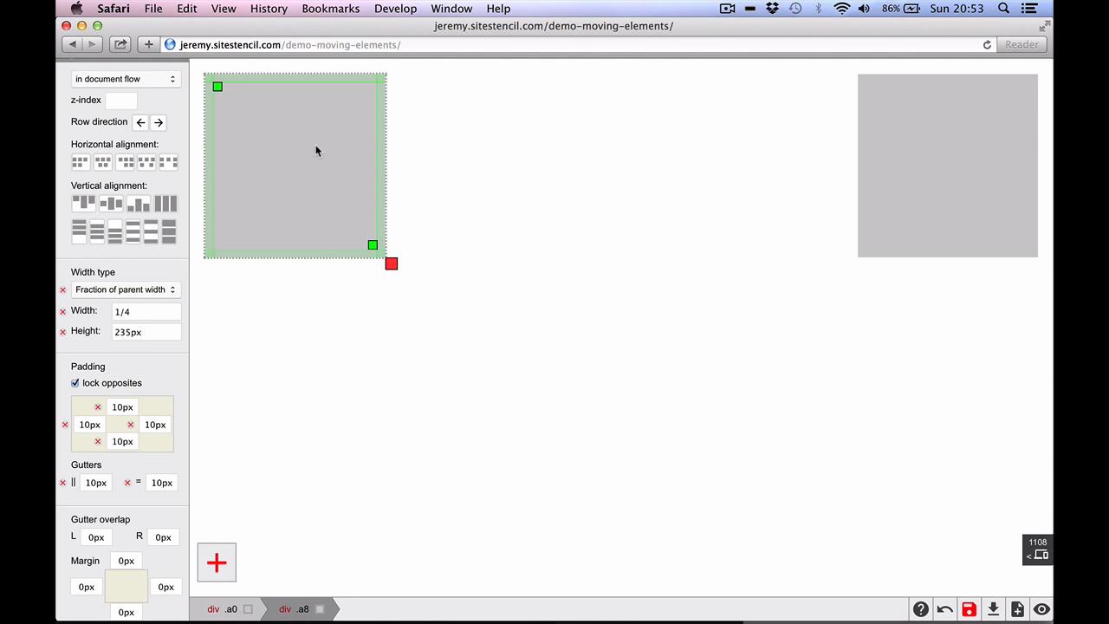
left_click(948, 156)
key("Left")
key("Left")
key("Left")
key("Left")
key("Left")
key("Left")
key("Left")
key("Left")
key("Left")
key("Left")
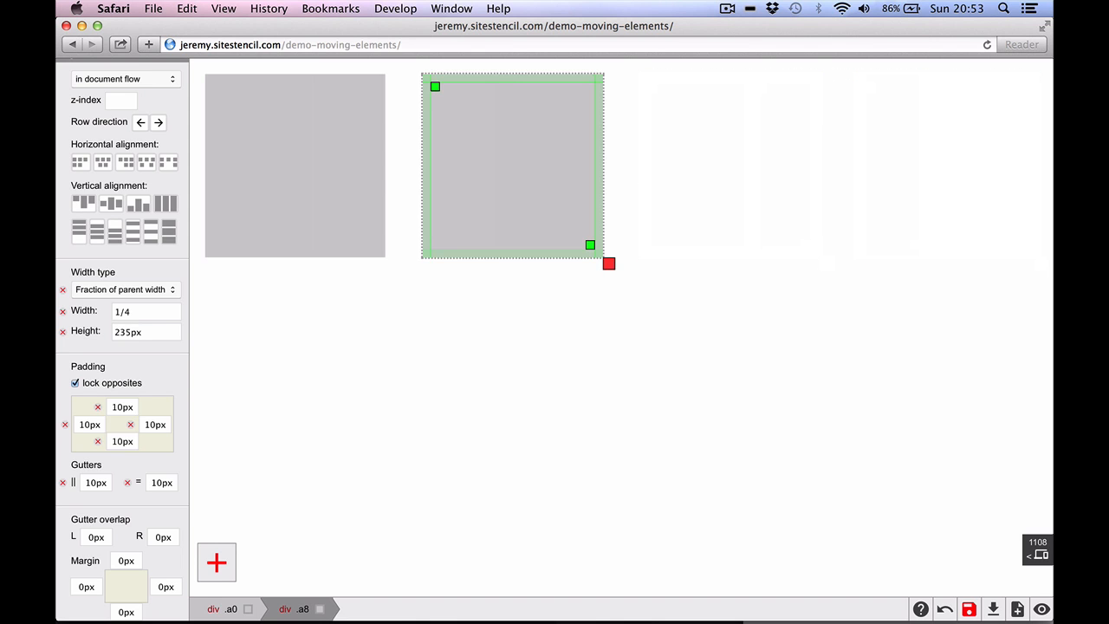
- Move the pair of boxes repeatedly between left, centre, right and lower alignments, finishing side by side in the page's upper-right corner
key("Right")
key("Right")
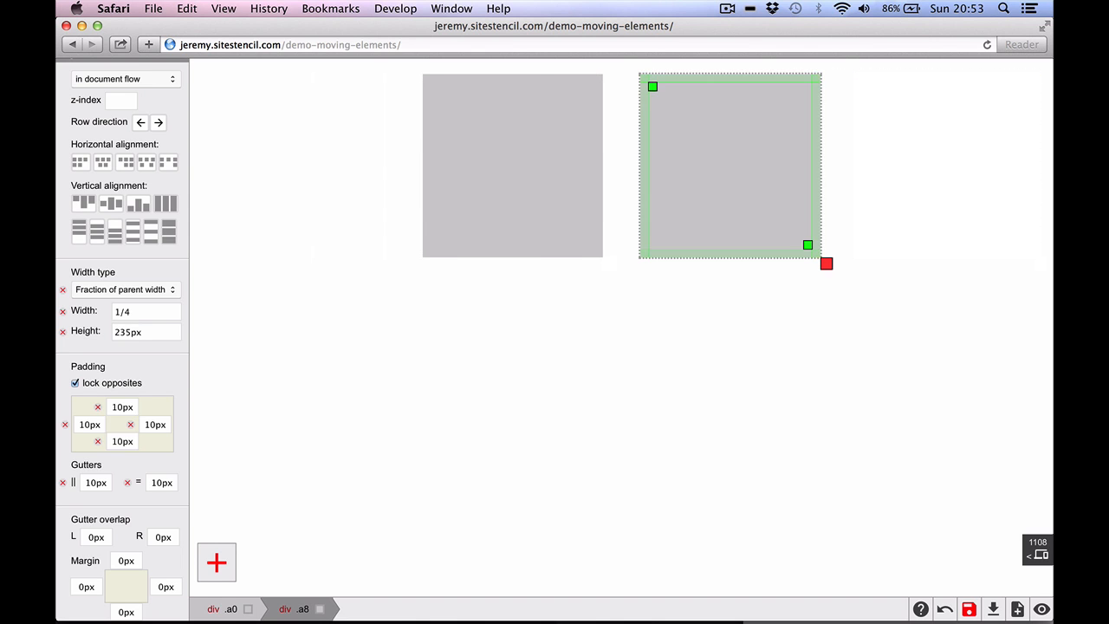
key("Left")
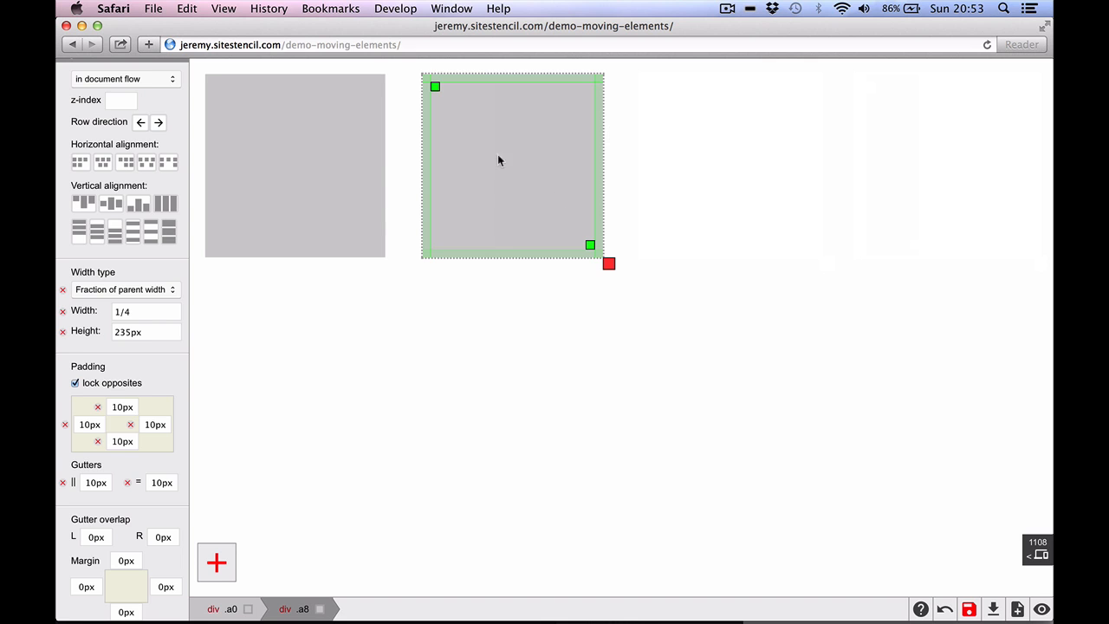
key("Right")
key("Left")
key("Right")
key("Left")
key("Right")
key("Left")
key("Right")
key("Left")
key("Left")
key("Down")
key("Right")
key("Right")
key("Up")
key("Left")
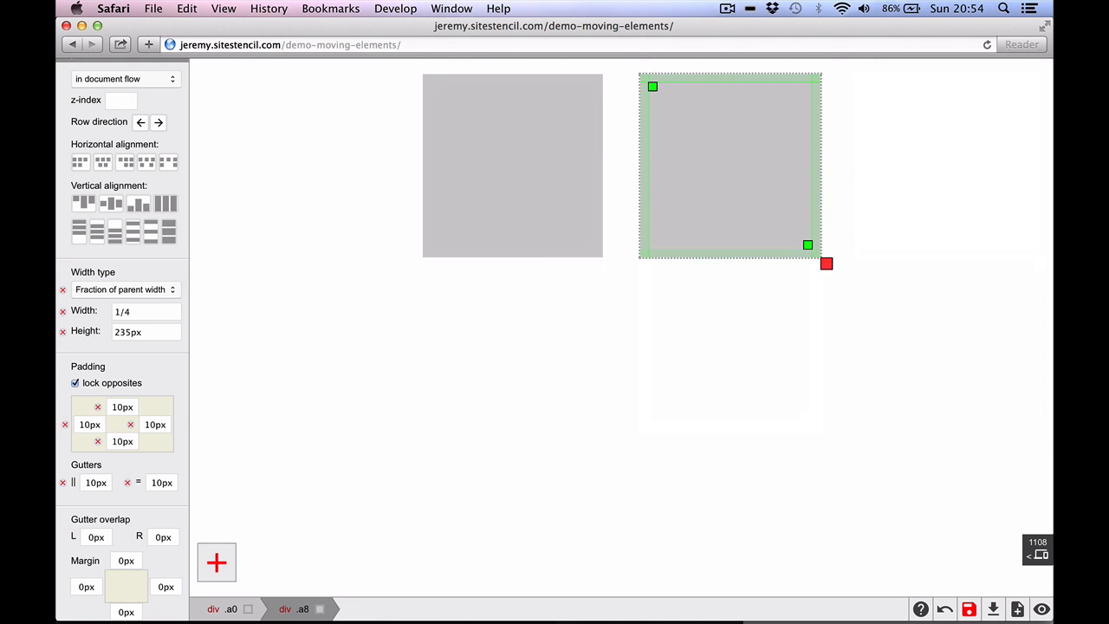
key("Left")
key("Down")
key("Right")
key("Right")
key("Up")
key("Left")
key("Left")
key("Down")
key("Up")
key("Right")
key("Right")
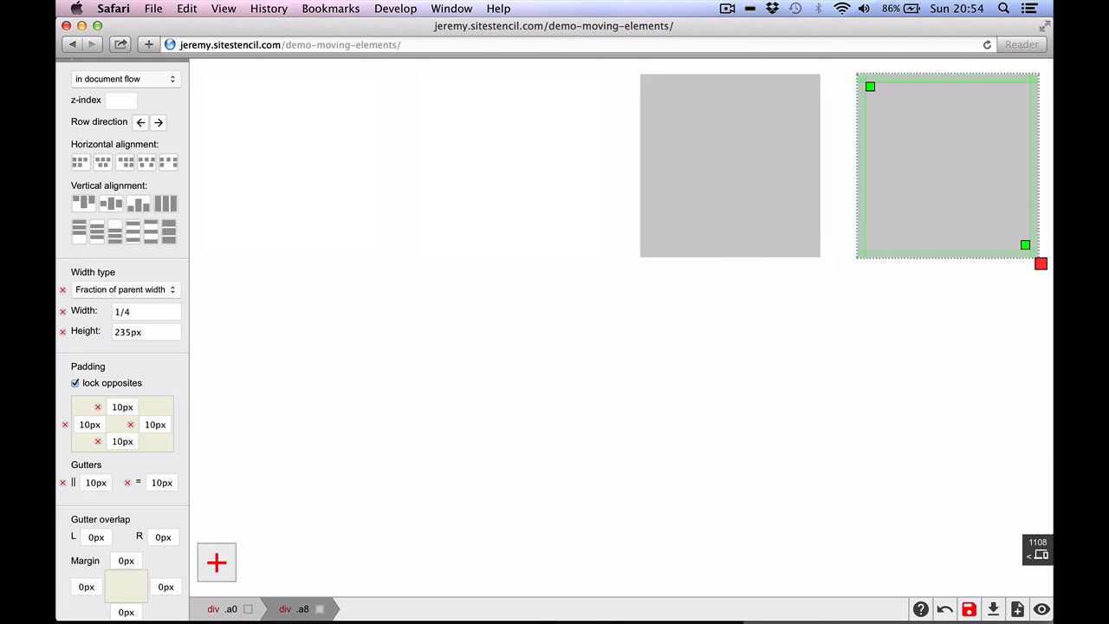
- Align the two boxes side by side at the left of the page and stretch them vertically
key("Left")
key("Left")
key("Down")
key("Up")
key("Up")
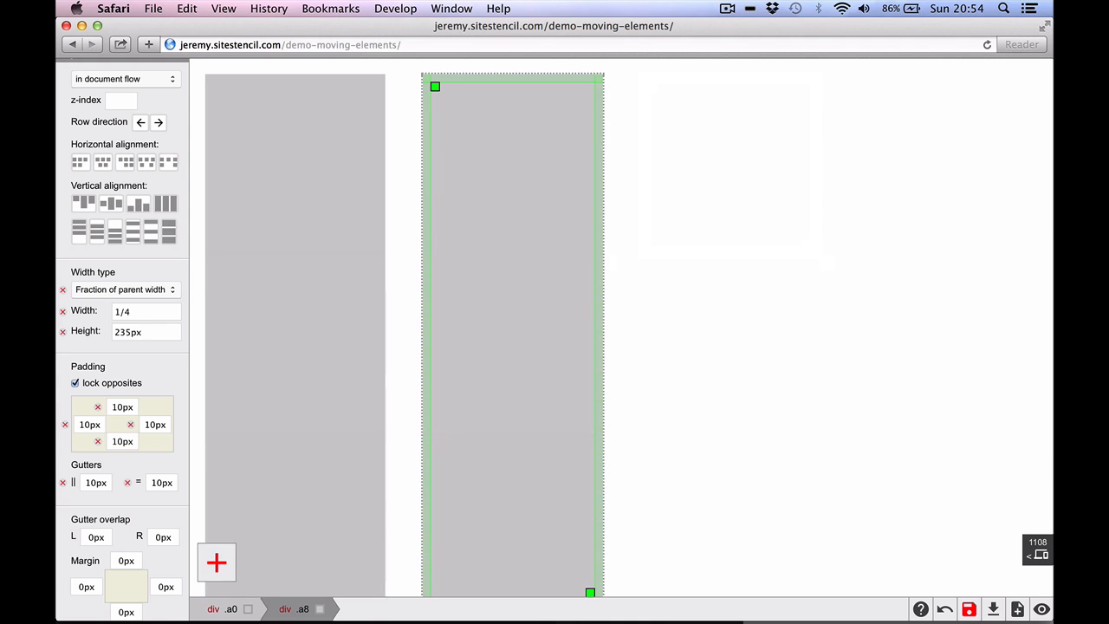
- Cycle the vertical placement of the two boxes, finishing at normal height along the page's upper edge
key("Down")
key("Up")
key("Down")
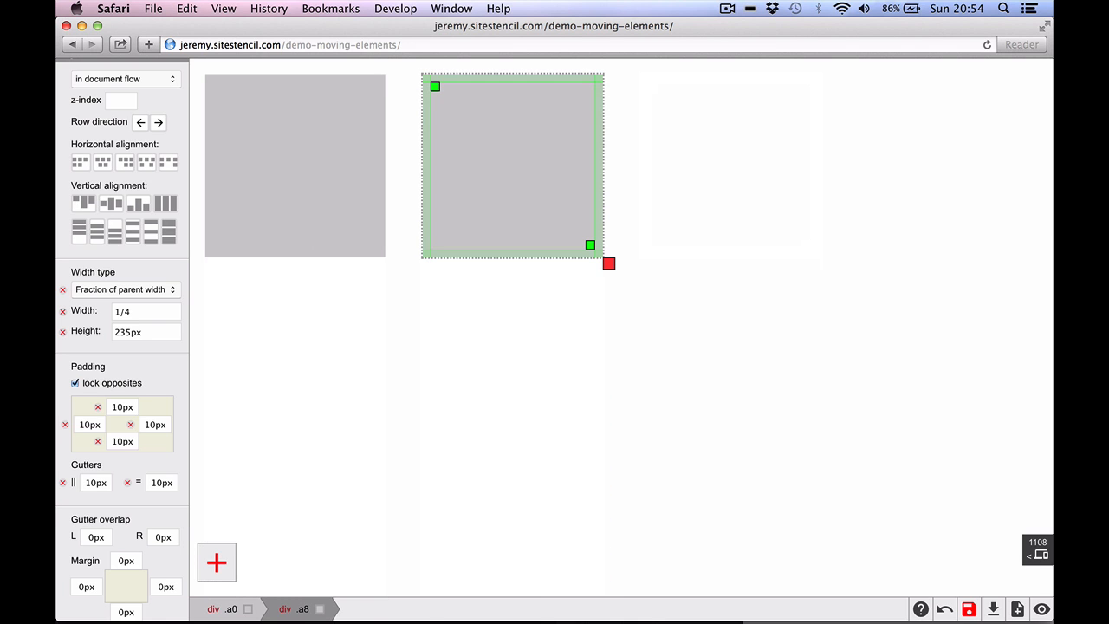
- Cycle the page container's horizontal alignment through centre, right and both evenly spaced options, finishing back at left
left_click(467, 341)
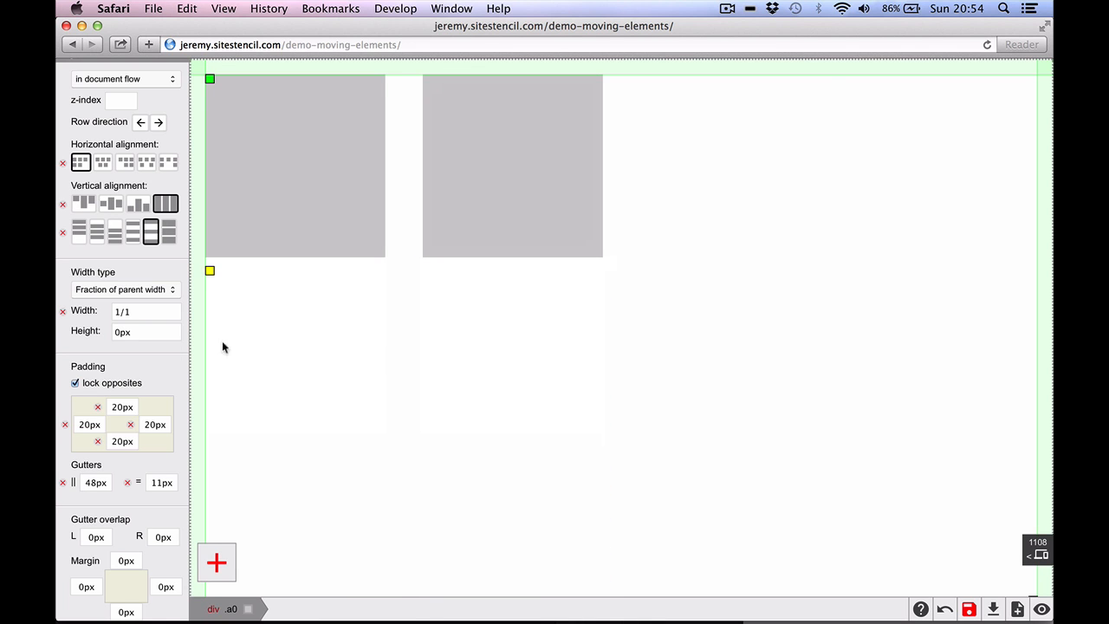
left_click(103, 163)
left_click(126, 163)
left_click(147, 163)
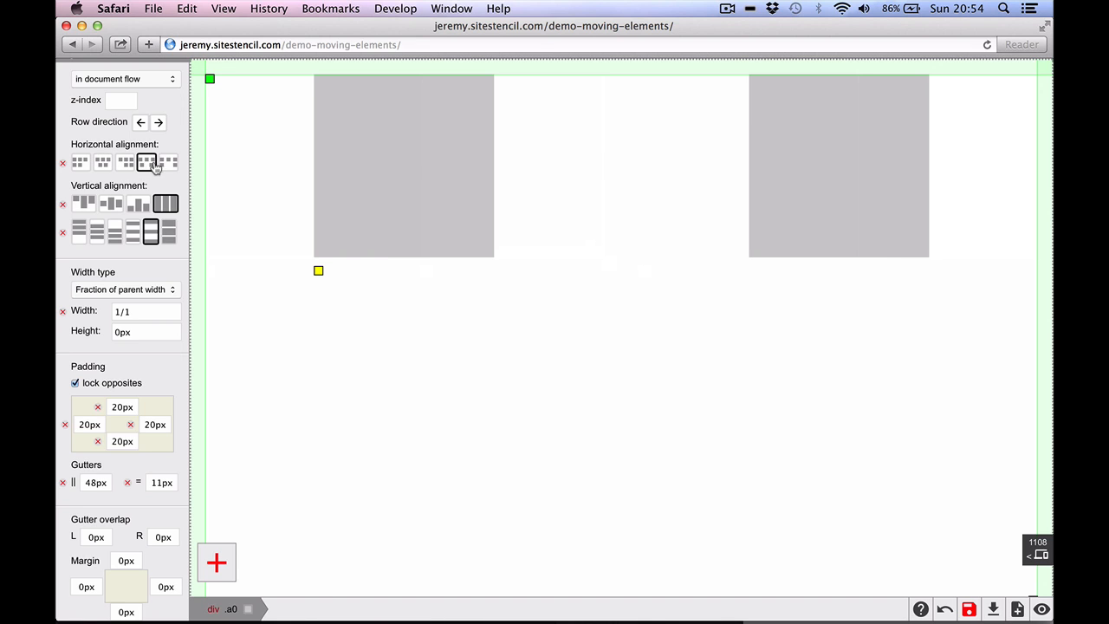
left_click(168, 163)
left_click(147, 163)
left_click(126, 163)
left_click(103, 163)
left_click(79, 163)
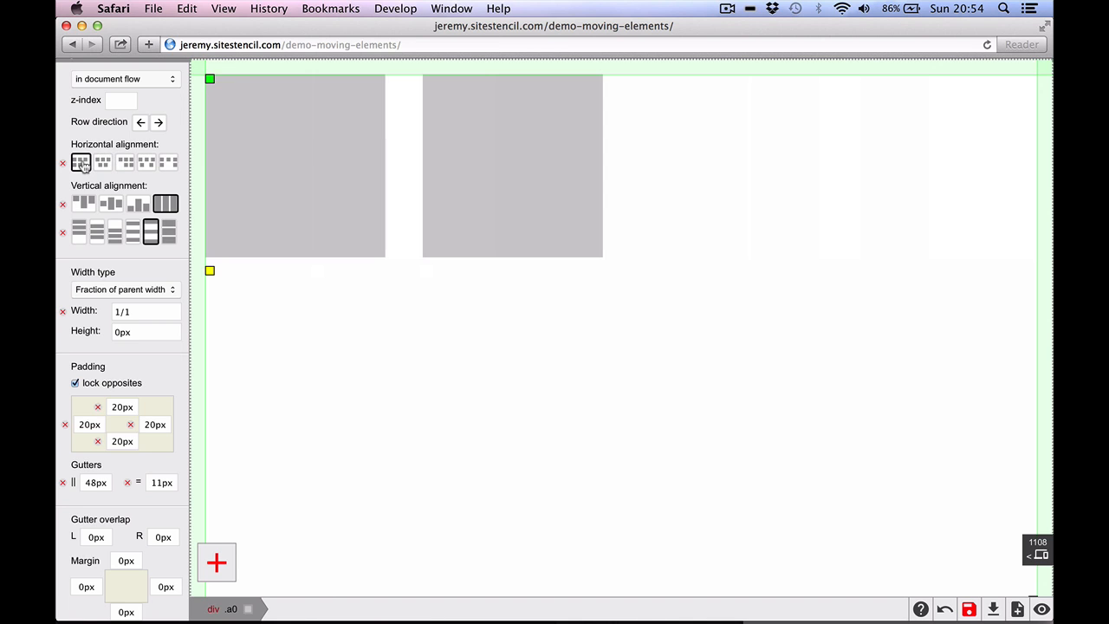
- Run the container's horizontal alignment from centre through right and the spaced options, ending with equal space around the boxes
left_click(103, 163)
left_click(126, 163)
left_click(147, 163)
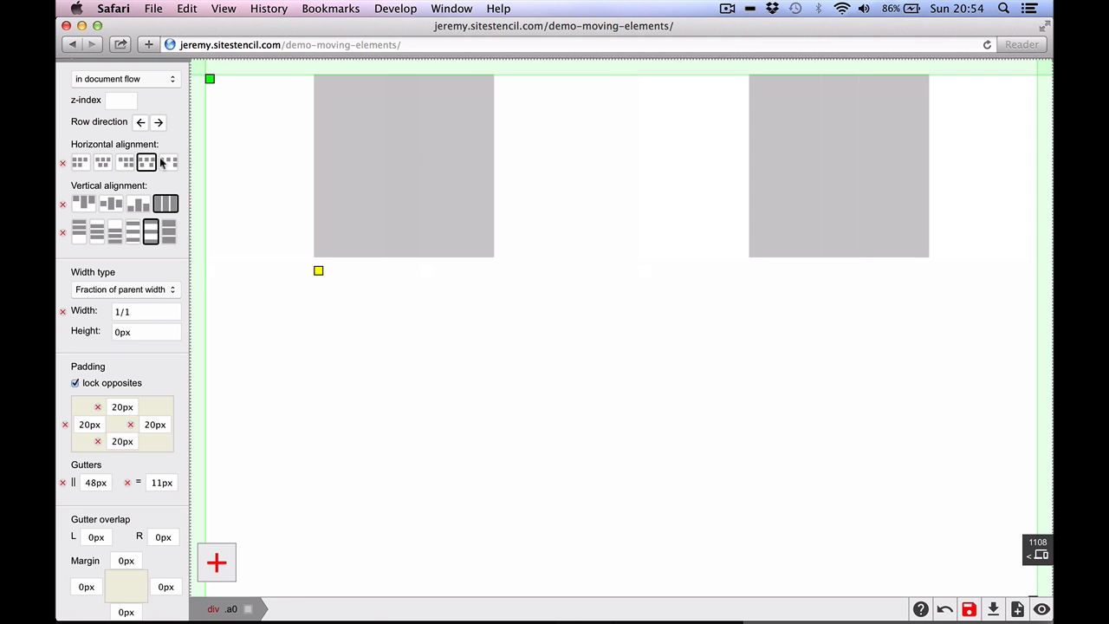
left_click(168, 163)
left_click(146, 163)
- Cycle the container's vertical alignment through top, middle, bottom and stretch, finishing with the boxes aligned left and top
left_click(95, 205)
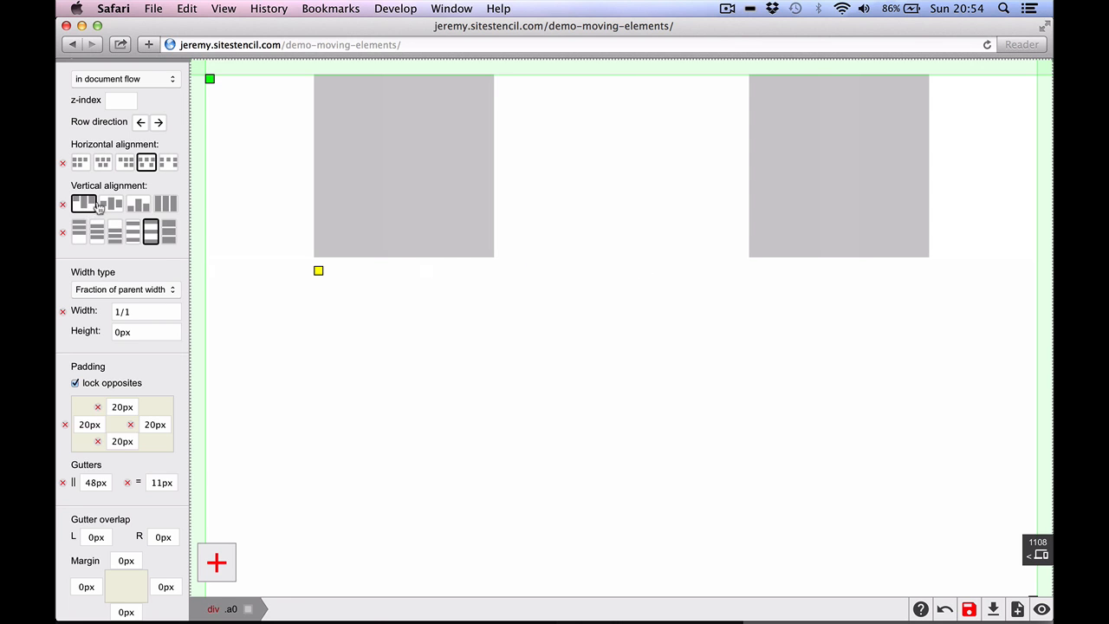
left_click(110, 205)
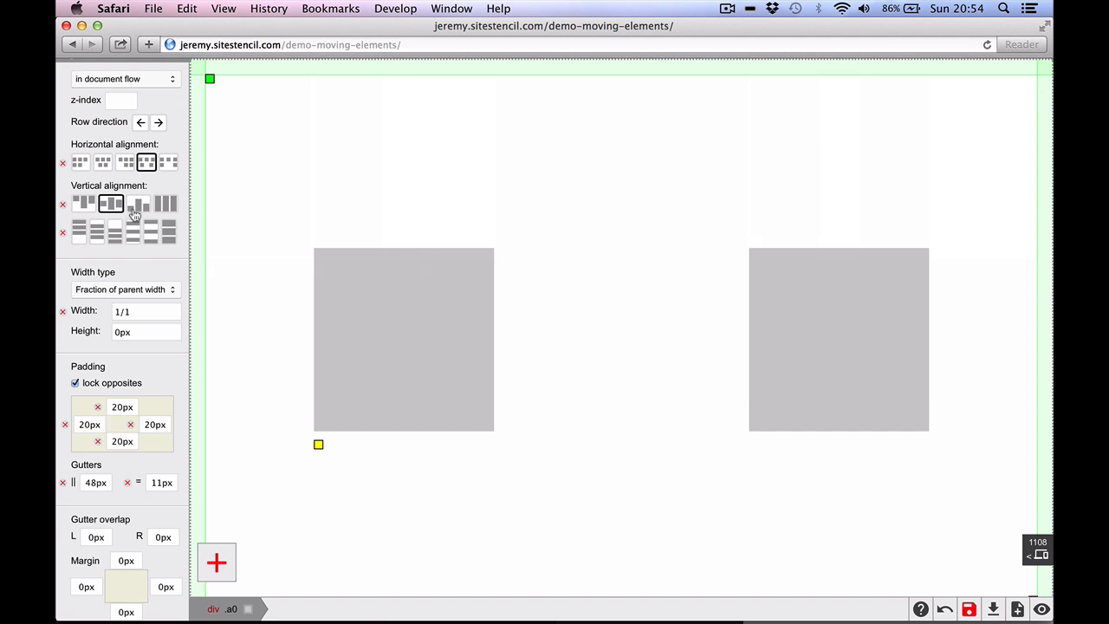
left_click(137, 205)
left_click(165, 206)
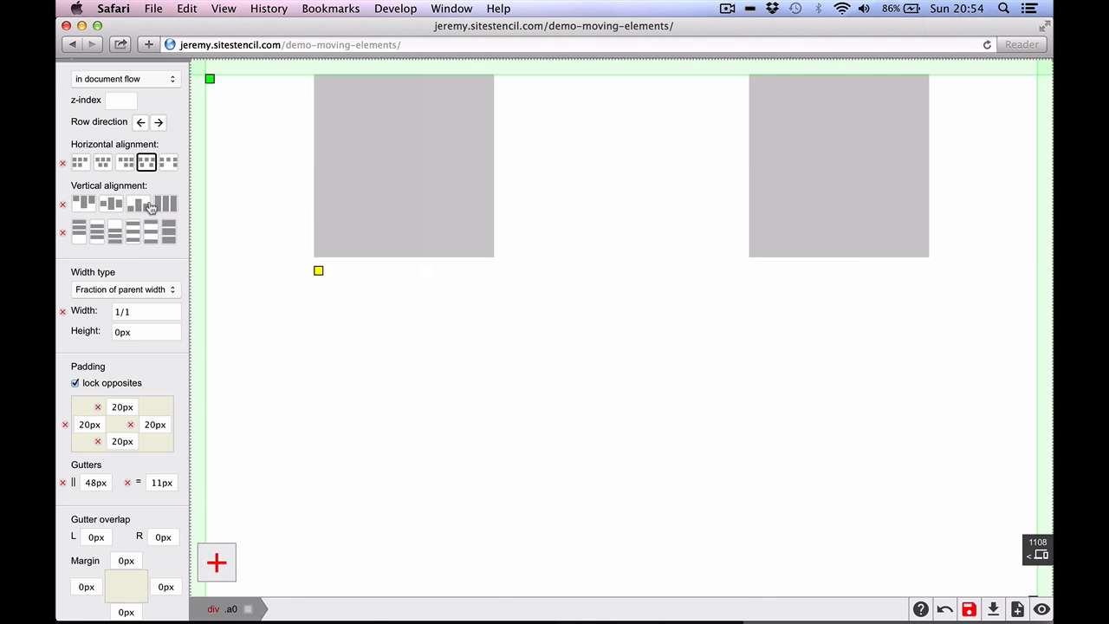
left_click(90, 206)
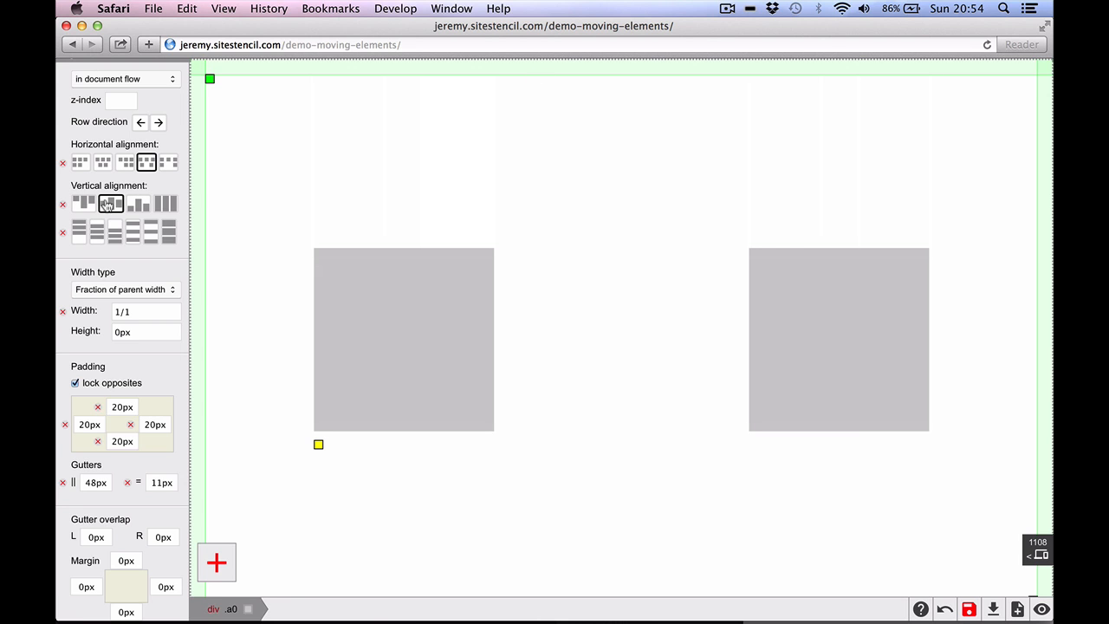
left_click(109, 205)
left_click(80, 162)
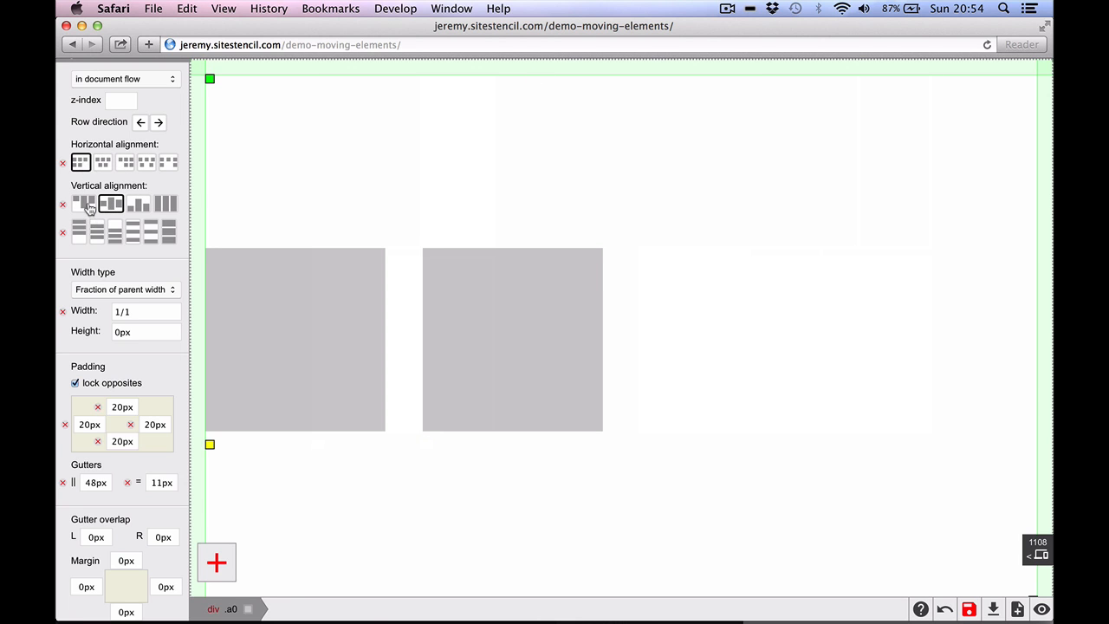
left_click(84, 205)
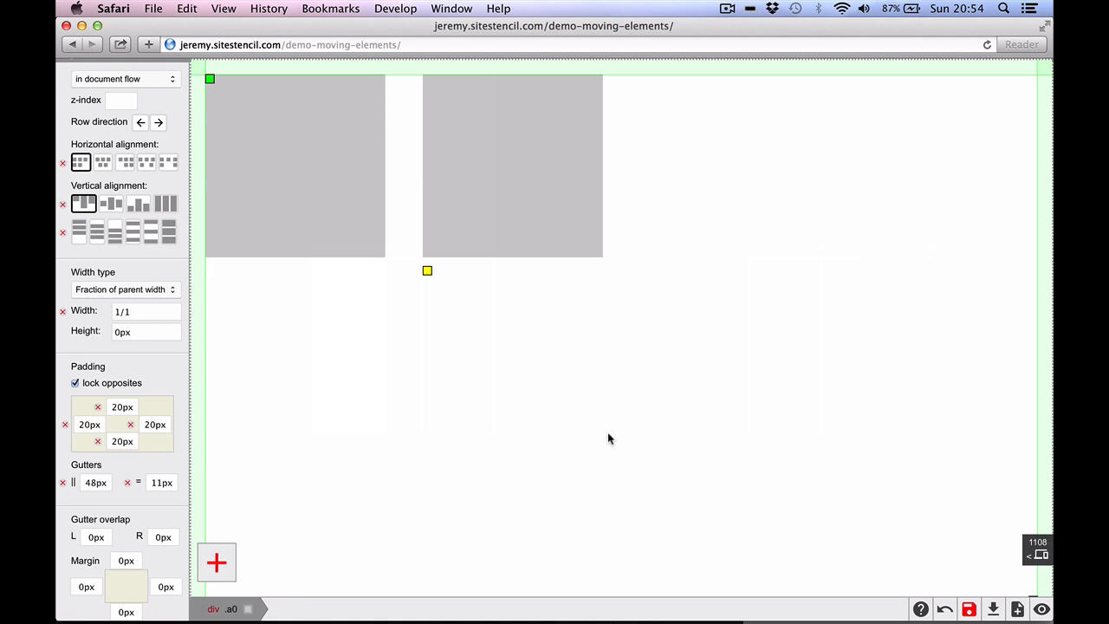
- Select the left box and move the pair back and forth across the page, finishing side by side in the upper-left corner
left_click(342, 201)
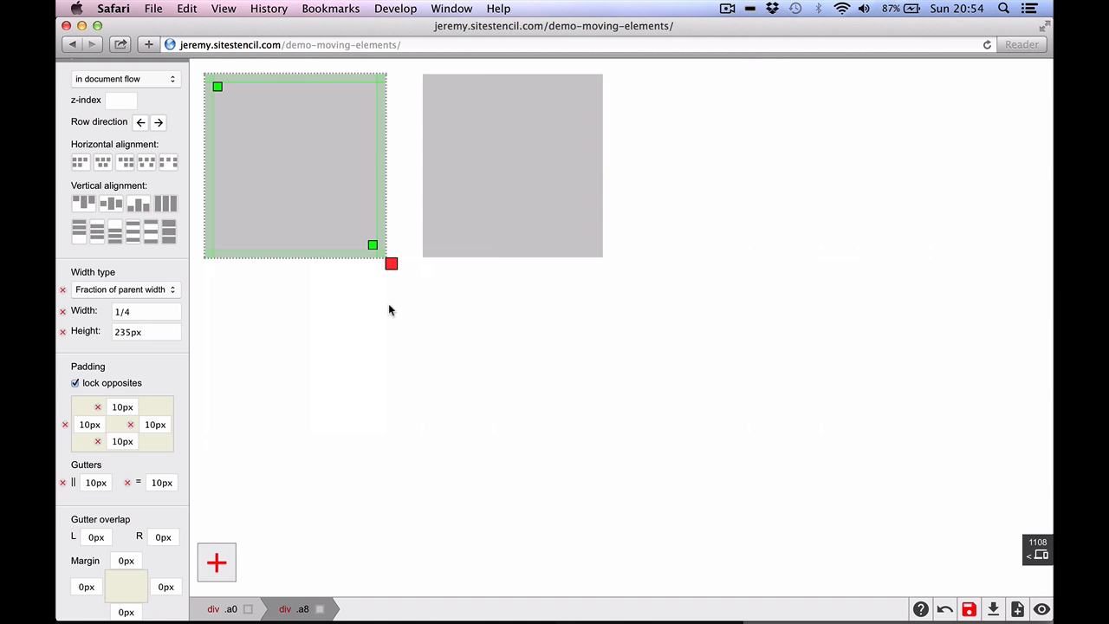
key("Right")
key("Right")
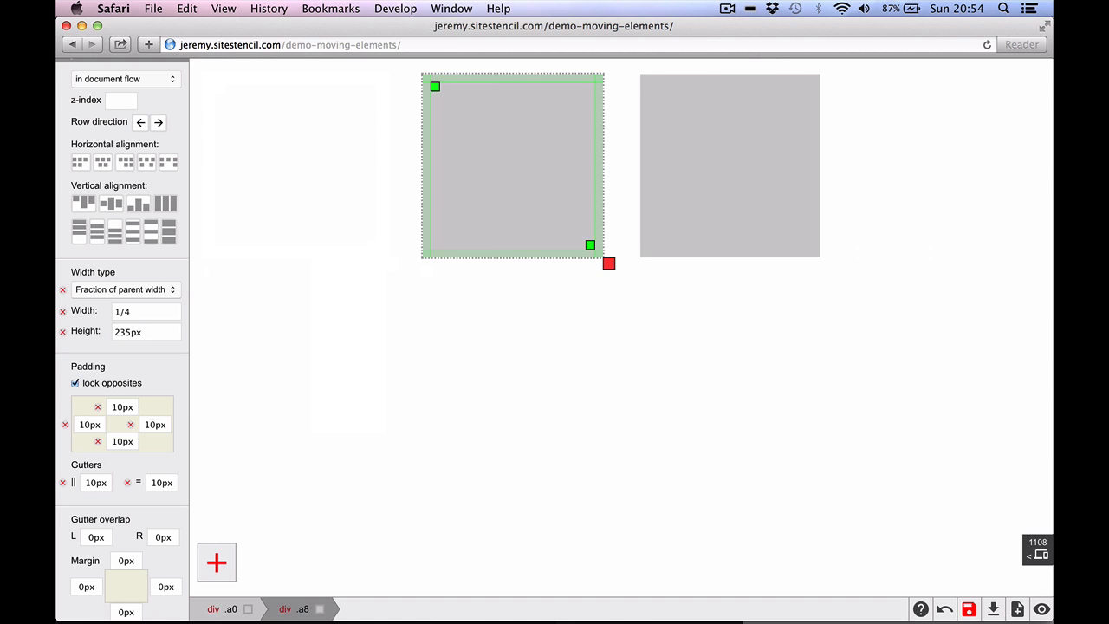
key("Left")
key("Left")
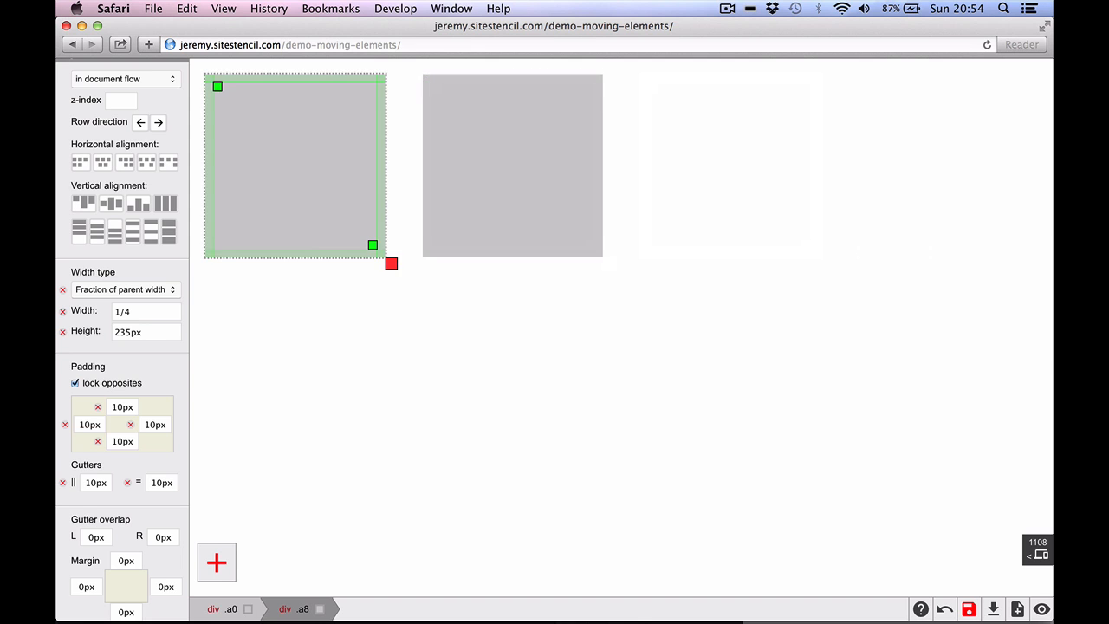
key("Right")
key("Right")
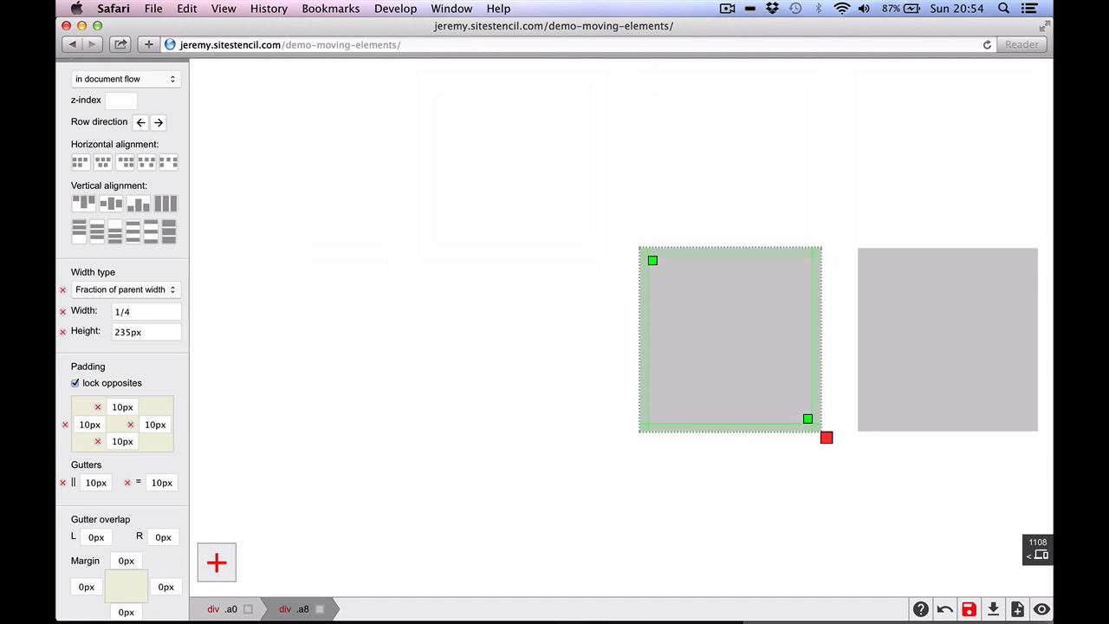
key("Left")
key("Left")
key("Right")
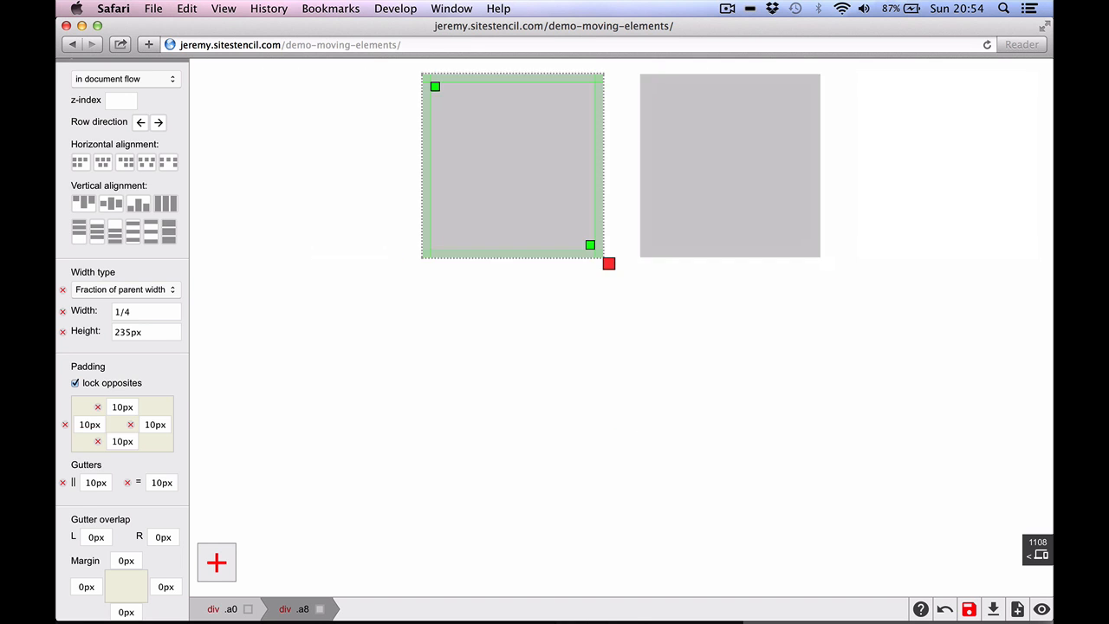
key("Left")
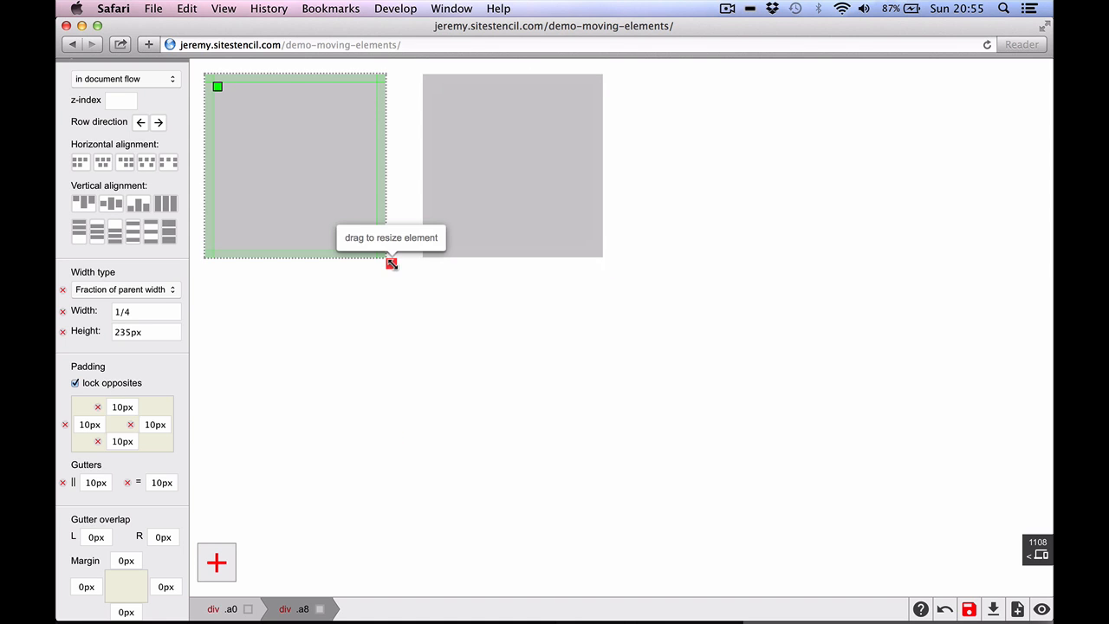
- Reduce the left box's height to about 213px and select each box in turn to compare their sizes
mouse_move(391, 263)
left_mouse_down()
mouse_move(392, 312)
mouse_move(394, 231)
mouse_move(395, 265)
mouse_move(389, 244)
left_mouse_up()
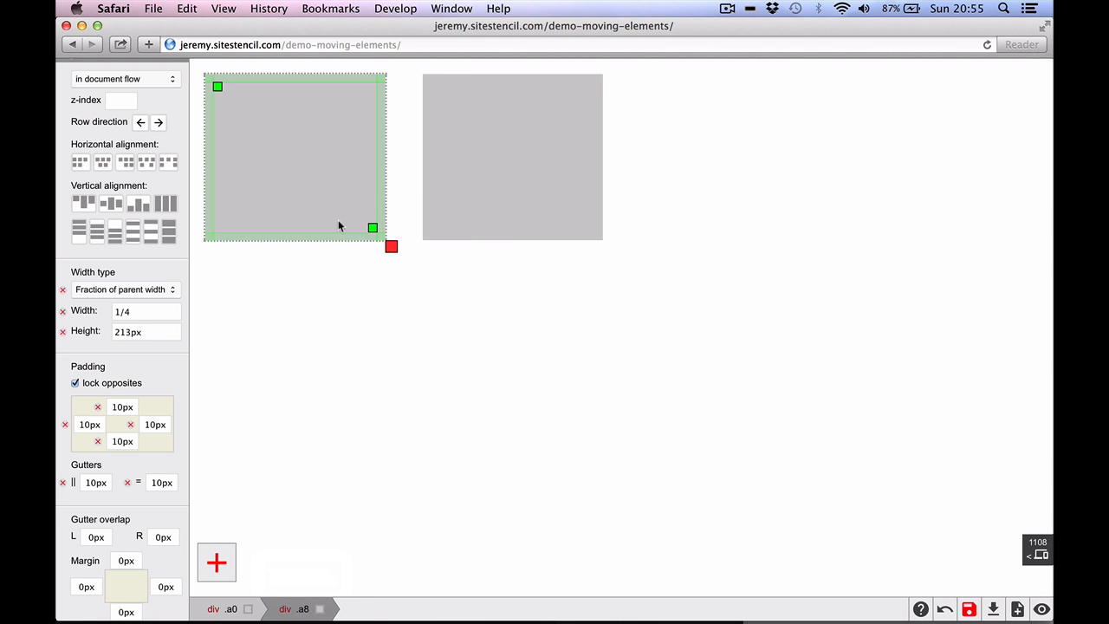
left_click(535, 171)
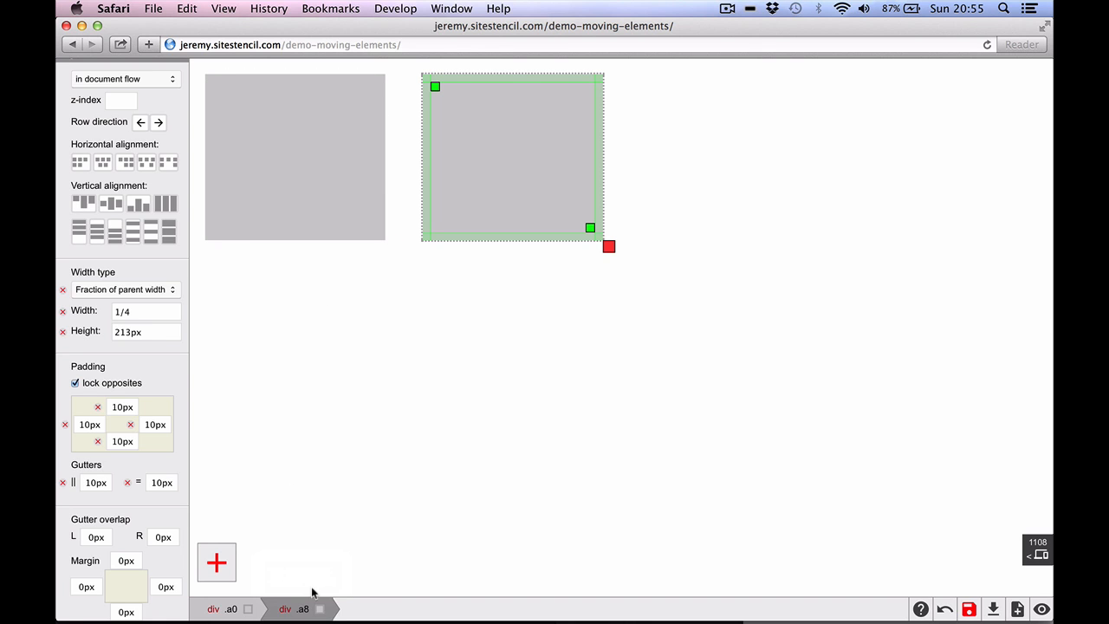
left_click(320, 181)
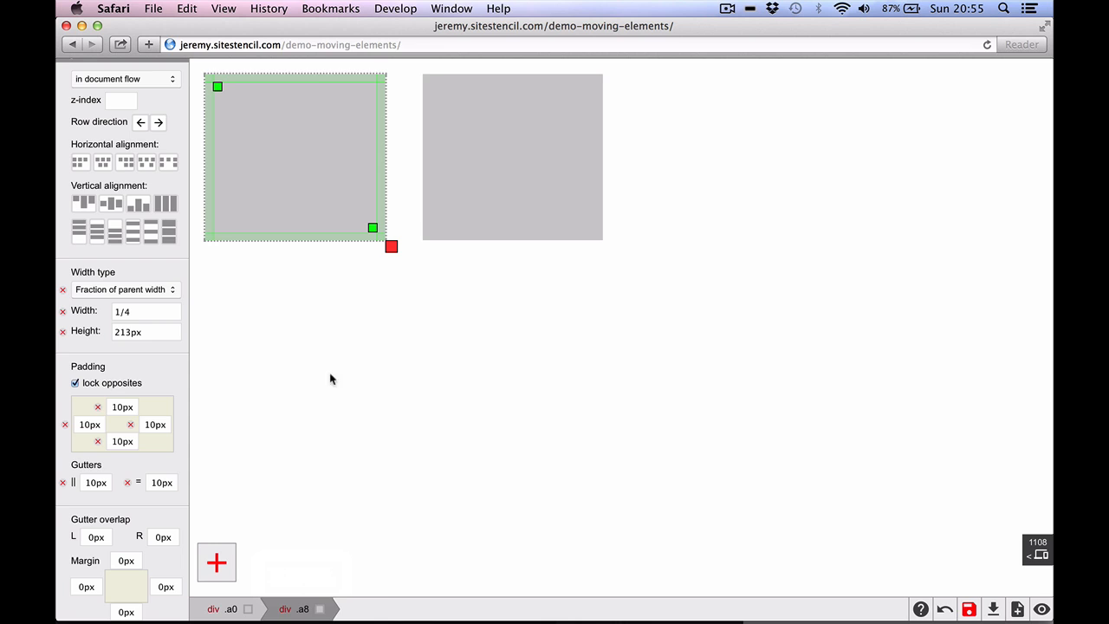
- Change the class name shared by both boxes to .mybox and check it on the right box
left_click(320, 609)
left_click(289, 568)
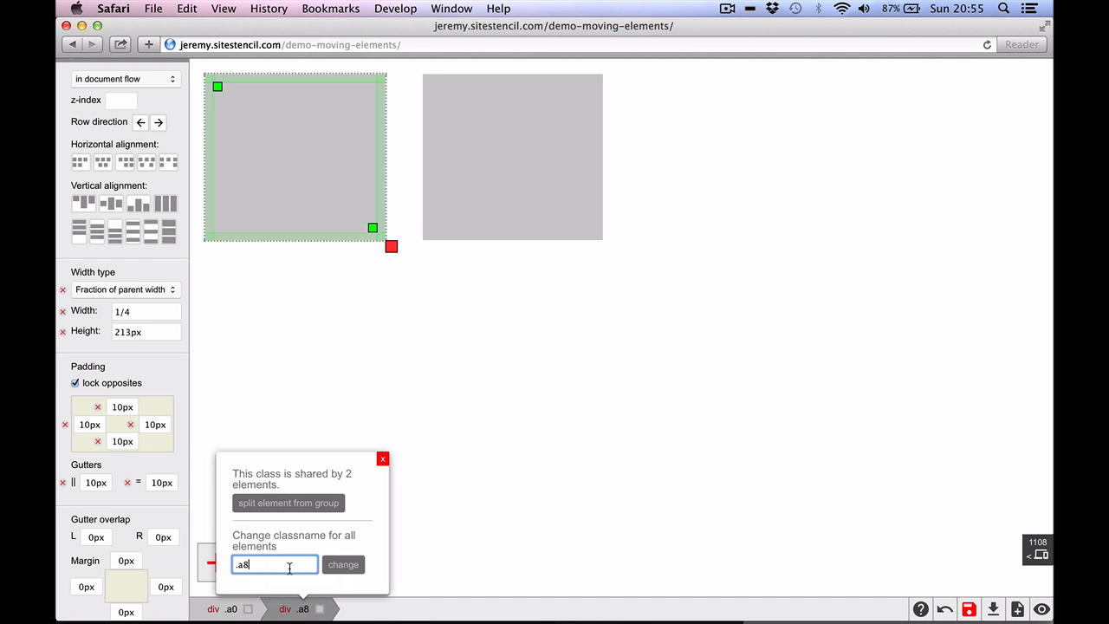
key("BackSpace")
type("mybox")
key("Return")
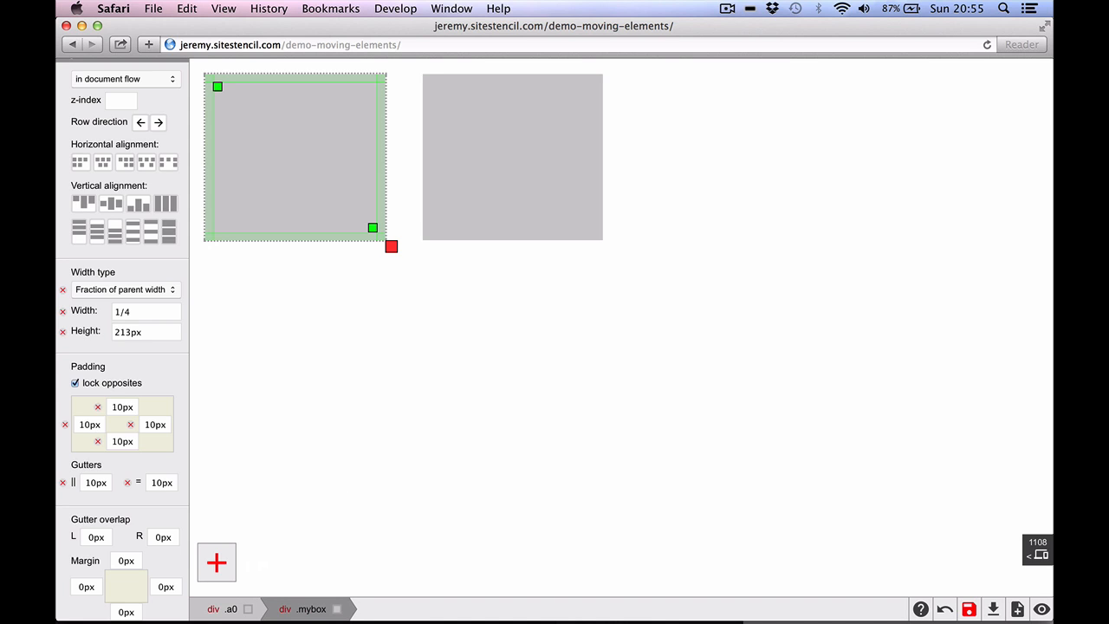
left_click(495, 215)
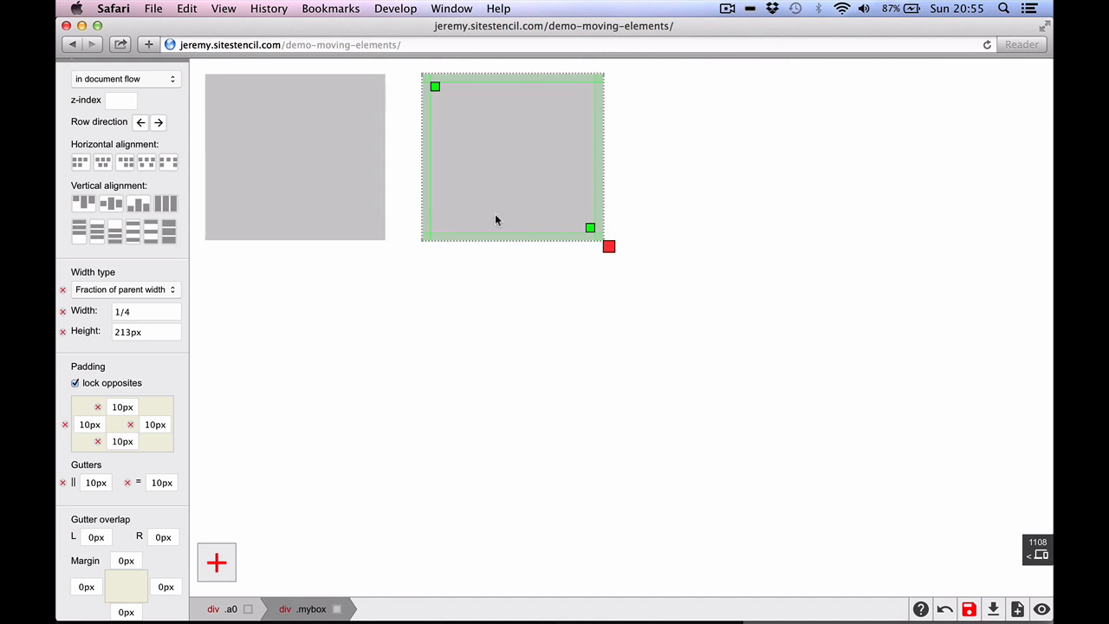
- Split the left box from the shared .mybox class group and select both boxes to compare their classes
left_click(339, 208)
left_click(312, 609)
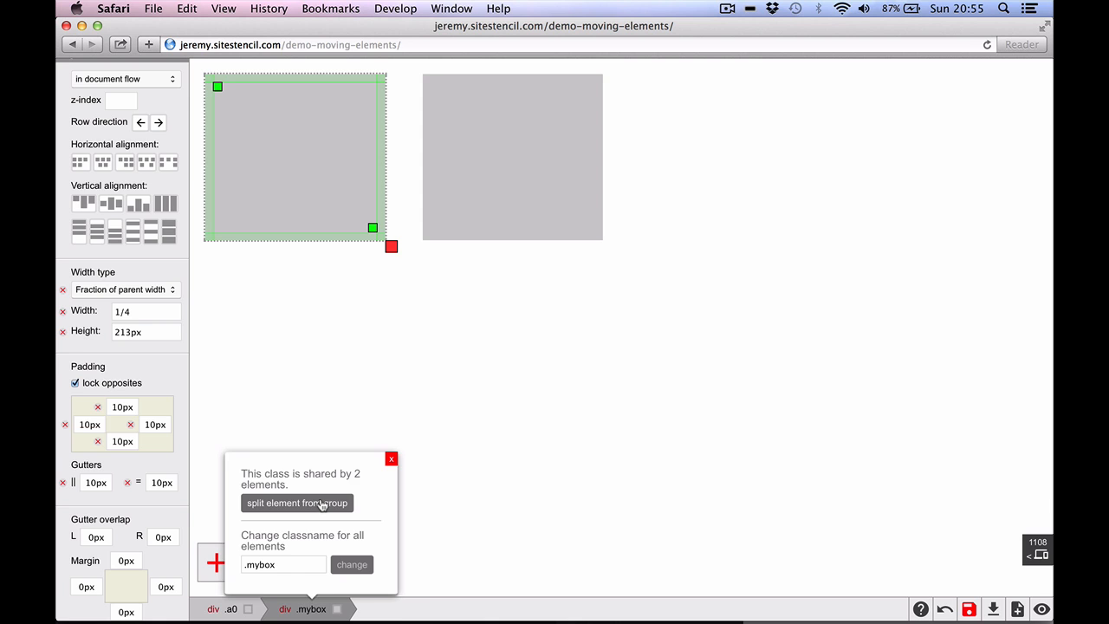
left_click(322, 505)
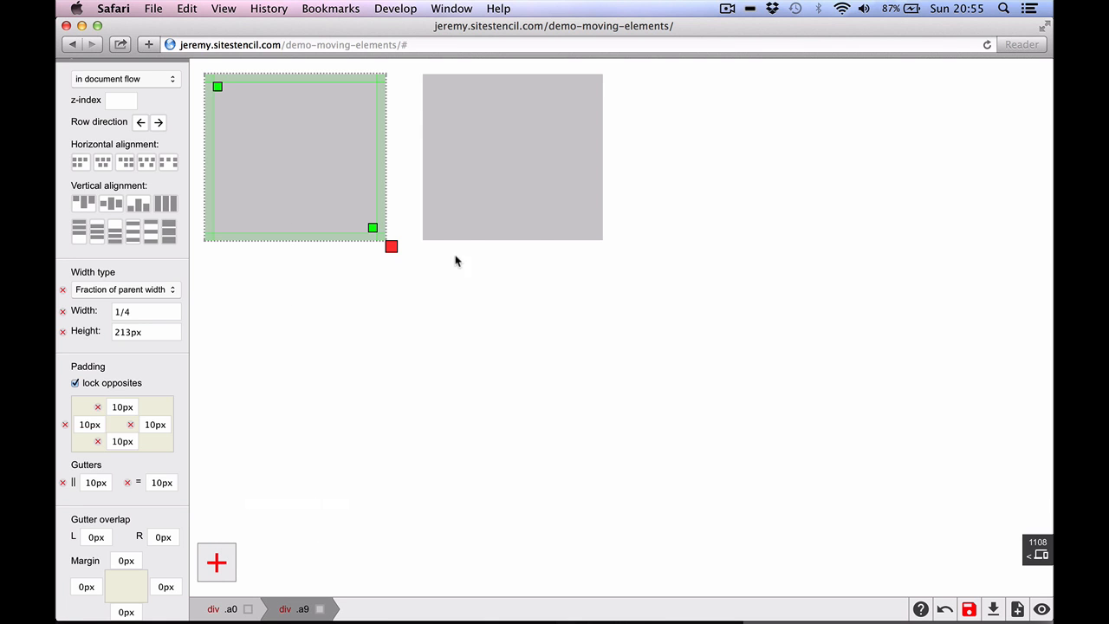
left_click(484, 210)
left_click(288, 208)
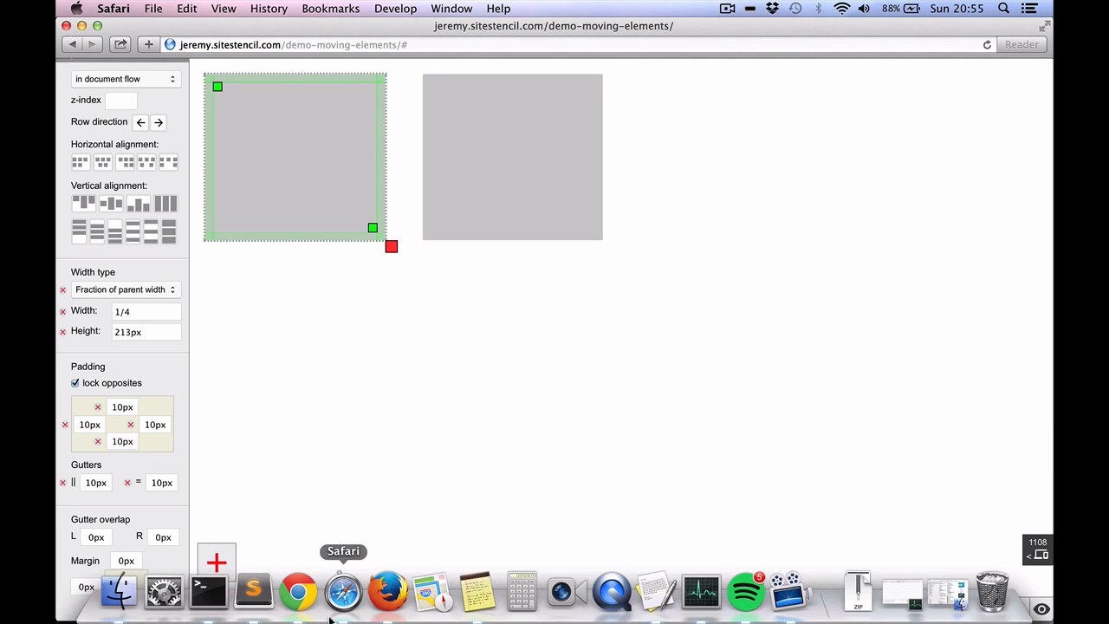
- Change the left box's class name to .mybox2
left_click(304, 610)
left_click(302, 565)
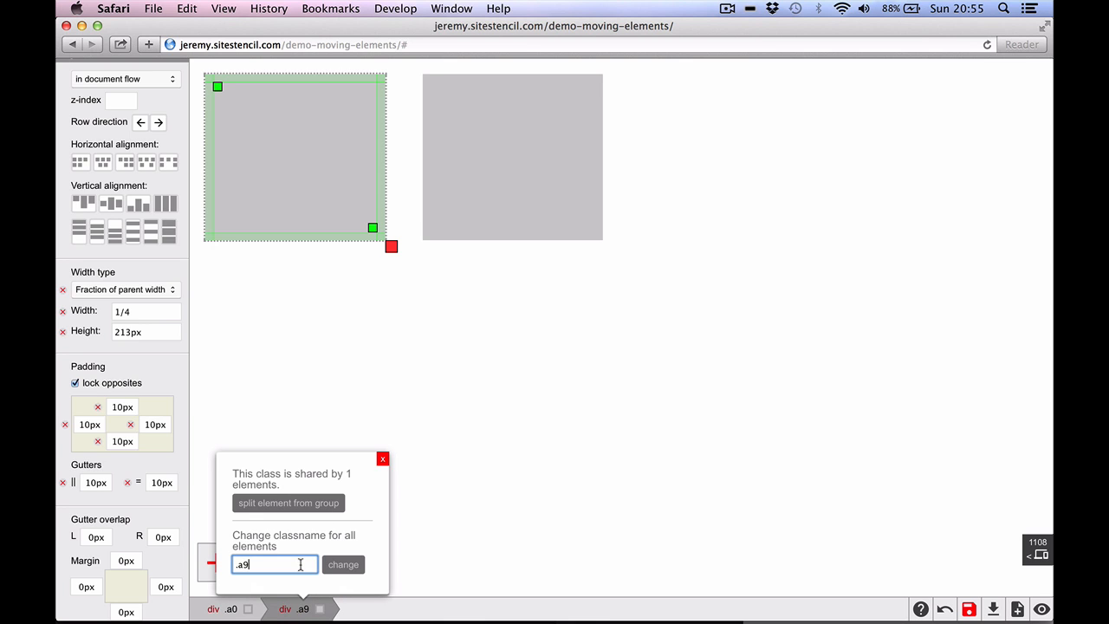
key("BackSpace")
left_click(343, 564)
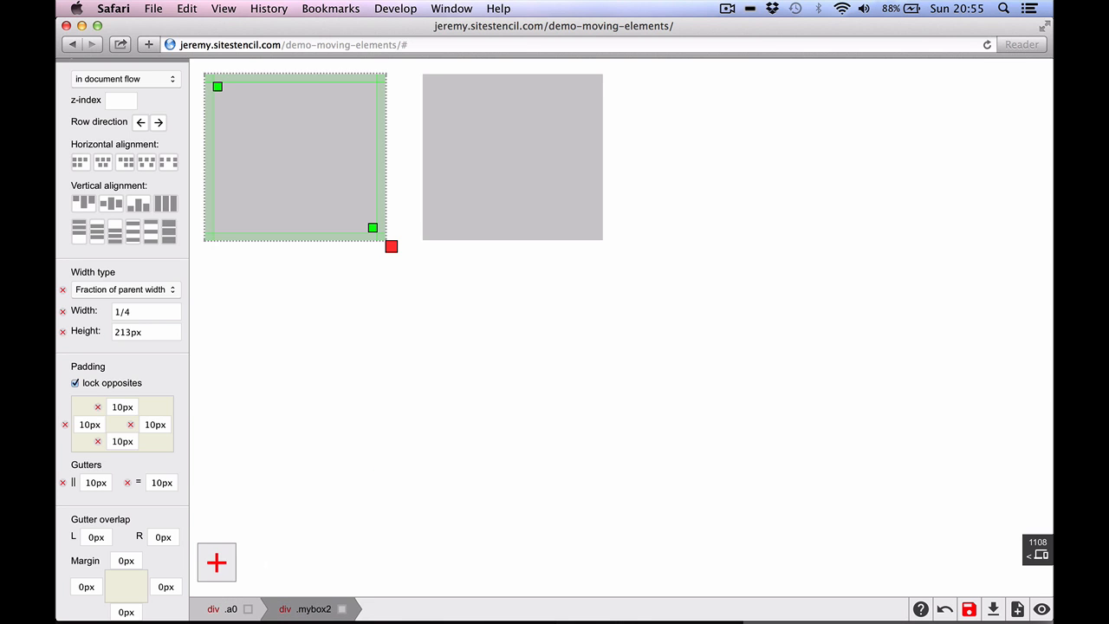
- Compare the class names of both boxes and increase the left box's height to about 262px
left_click(509, 208)
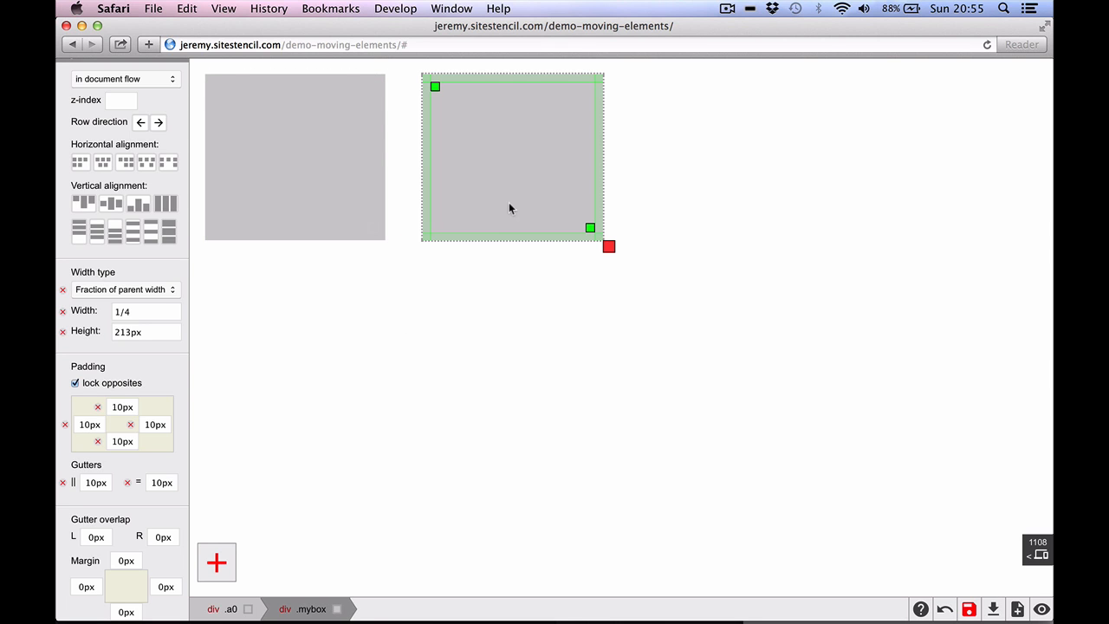
left_click(303, 206)
left_click(476, 213)
left_click(303, 205)
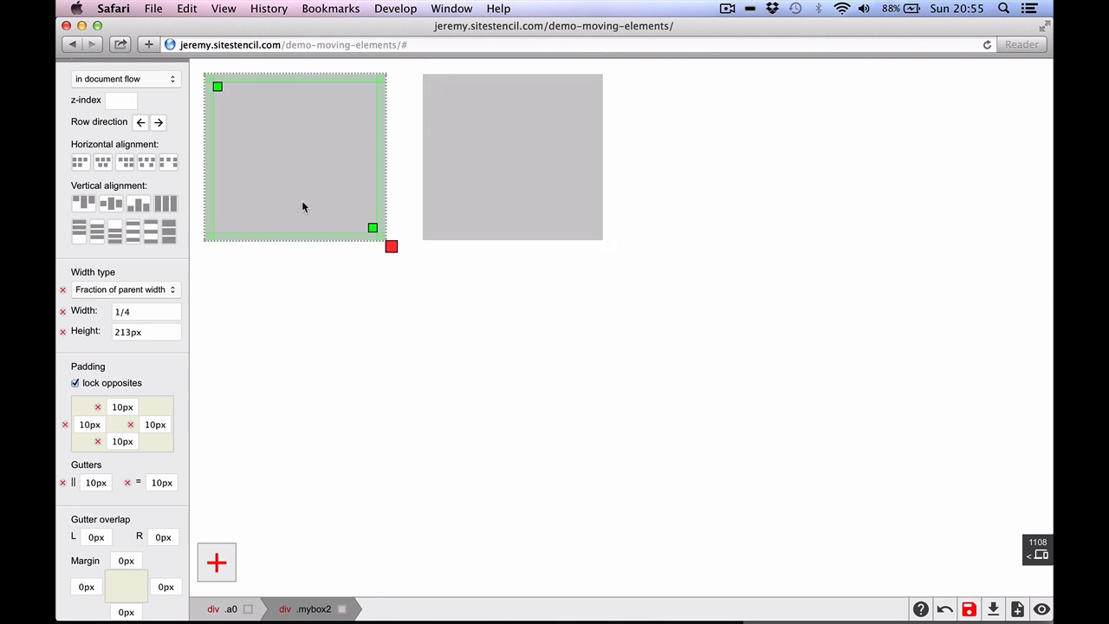
left_click_drag(391, 247, 388, 281)
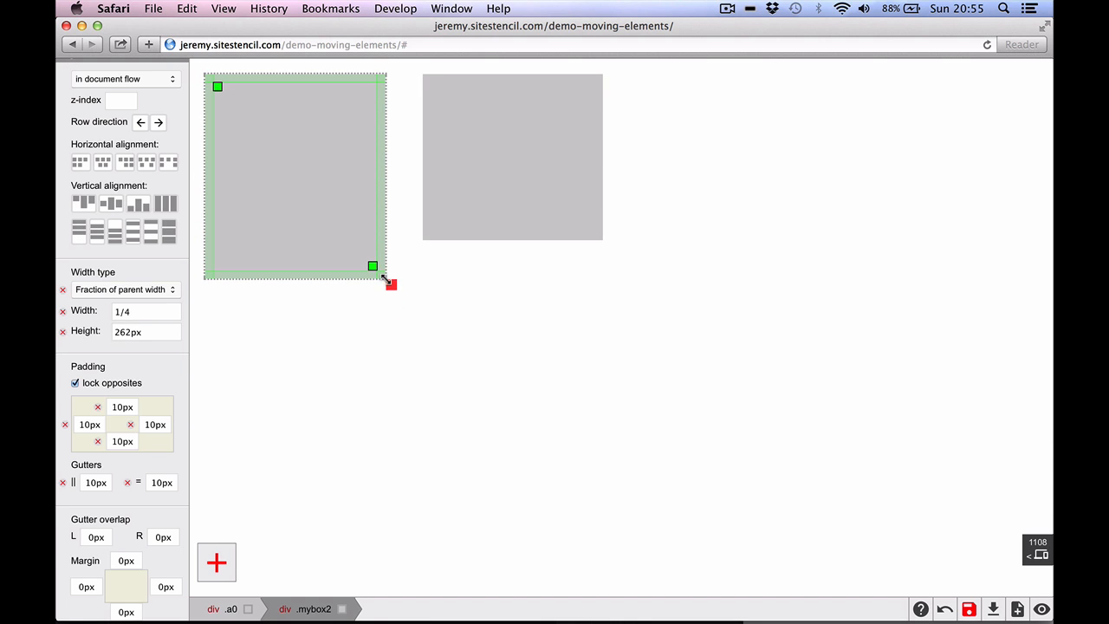
- Give the left box a fully opaque orange-brown background, hsla(39,53%,55%,1), and select each box to compare their backgrounds
scroll(133, 190, "up", 10)
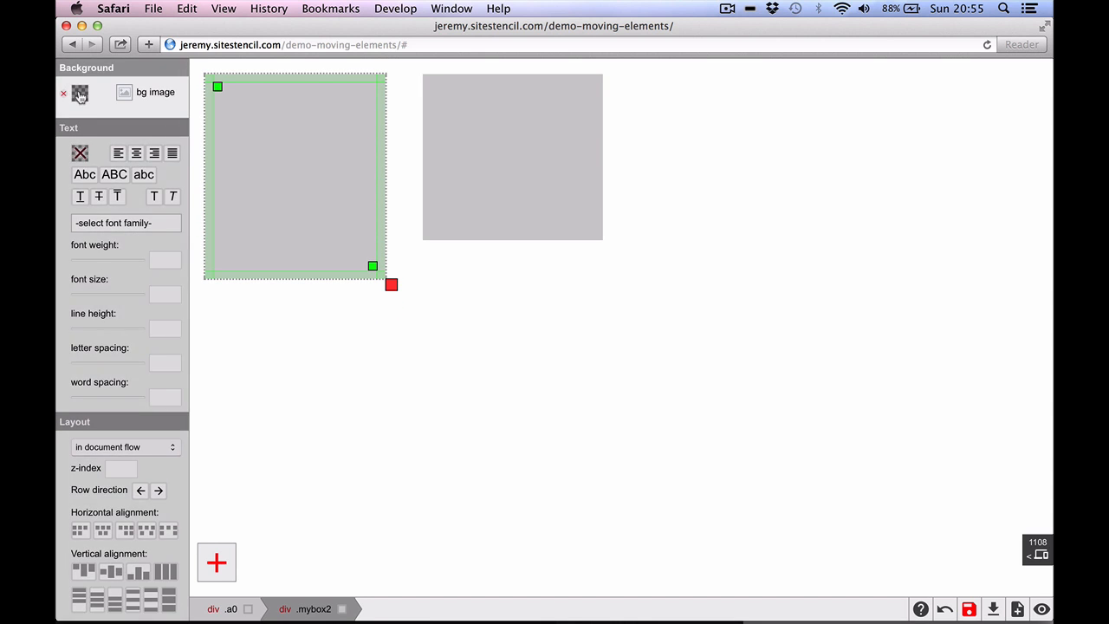
left_click(80, 92)
mouse_move(121, 152)
left_mouse_down()
mouse_move(148, 152)
mouse_move(140, 146)
left_mouse_up()
left_click(126, 248)
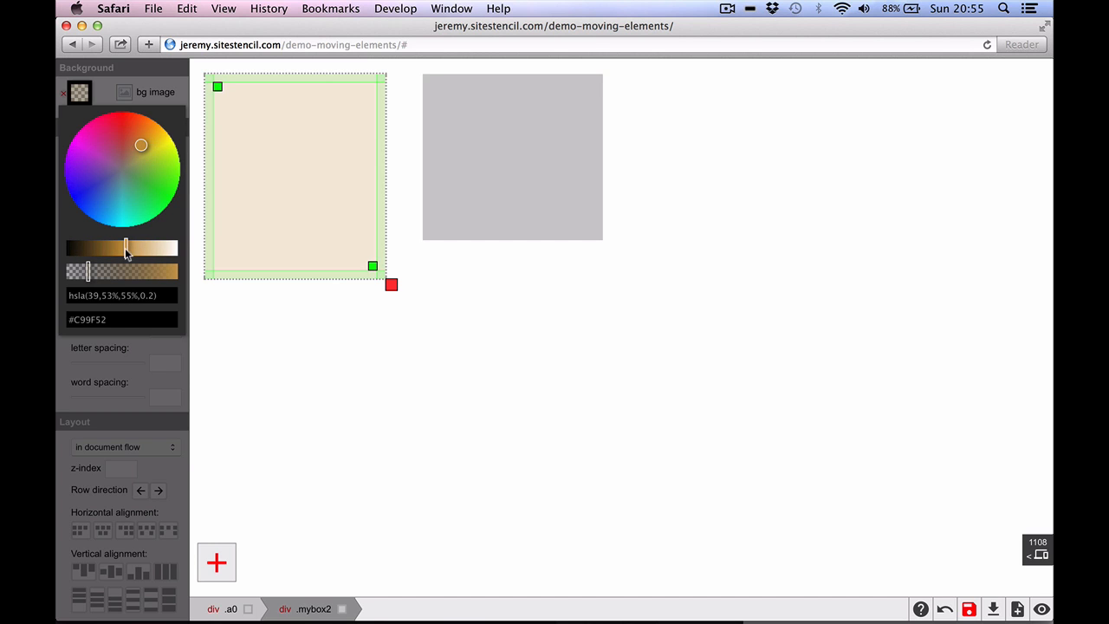
left_click(174, 272)
left_click(457, 229)
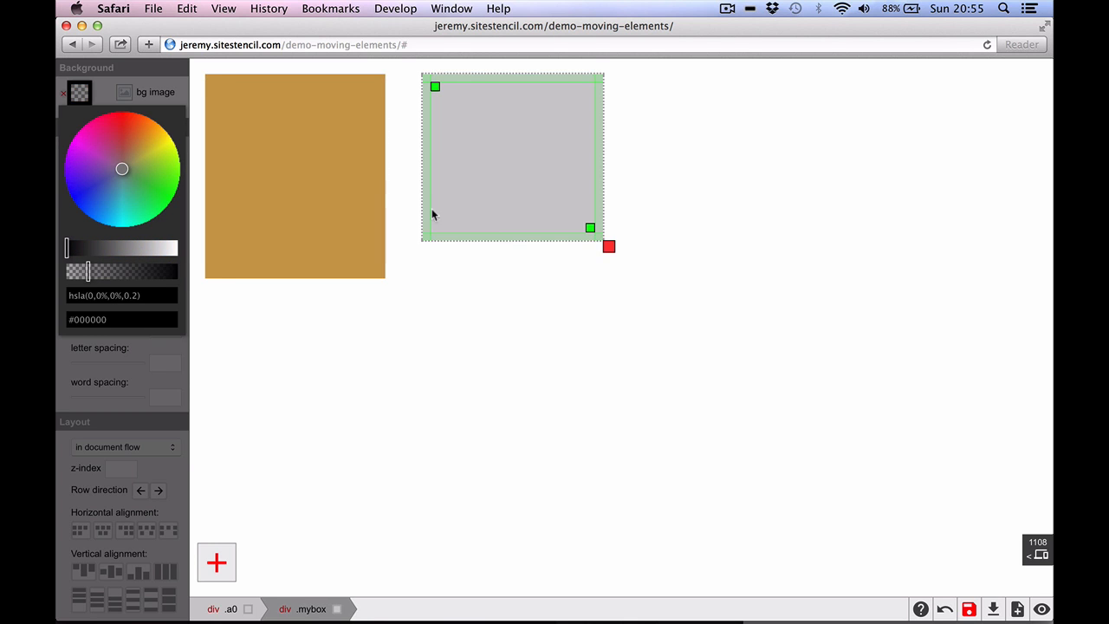
left_click(325, 209)
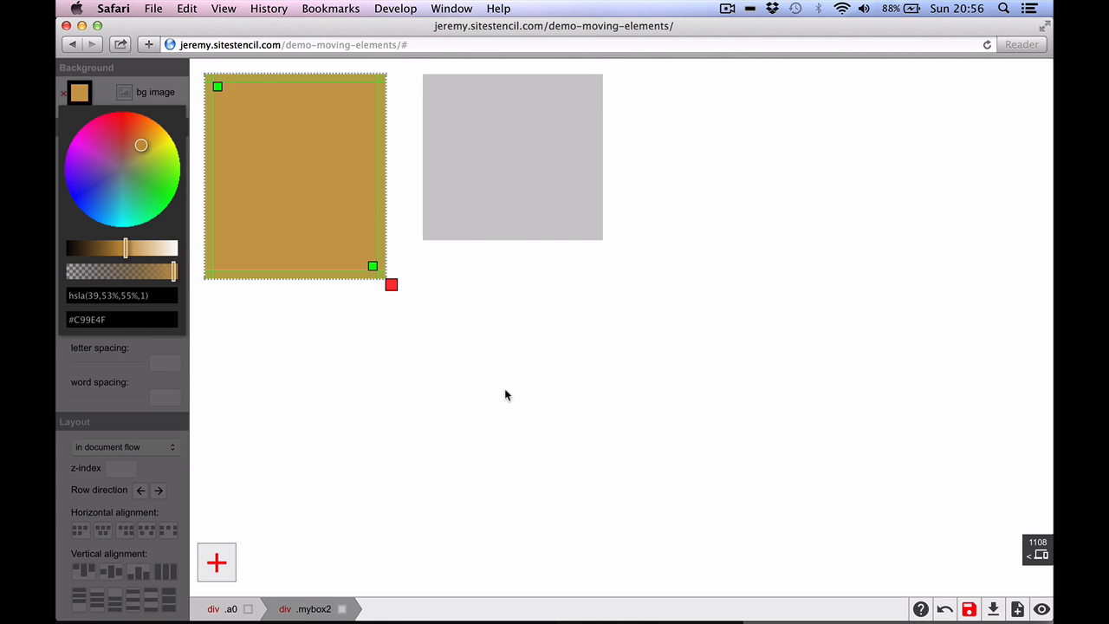
- Align both boxes to the far end and middle of the page, and return the pair to top-left alignment
key("Right")
key("Right")
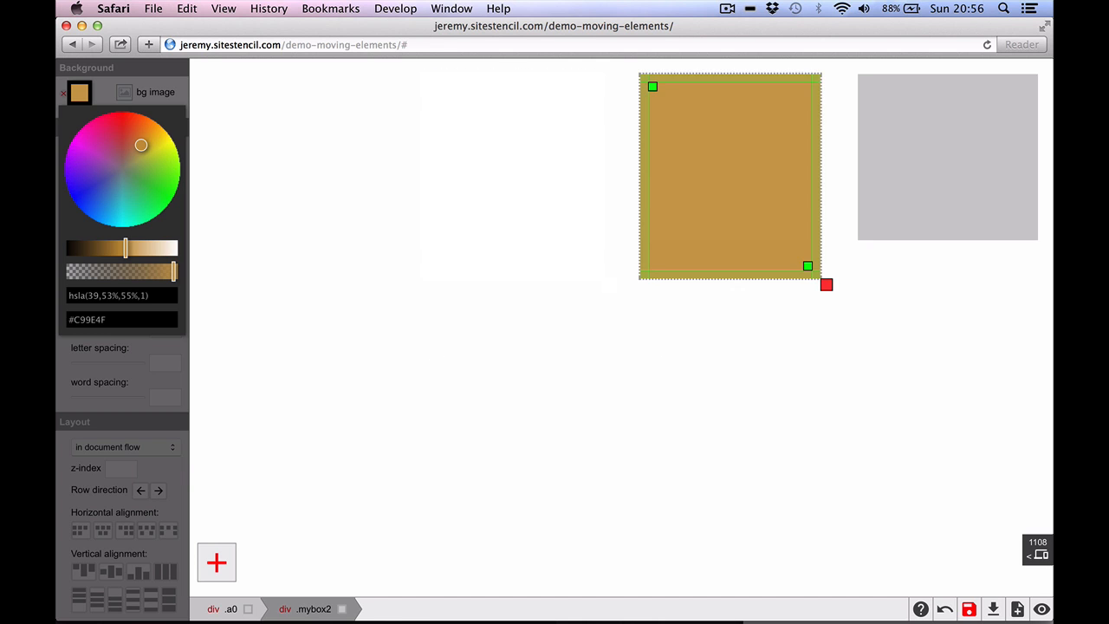
key("Down")
key("Down")
key("Left")
key("Left")
key("Up")
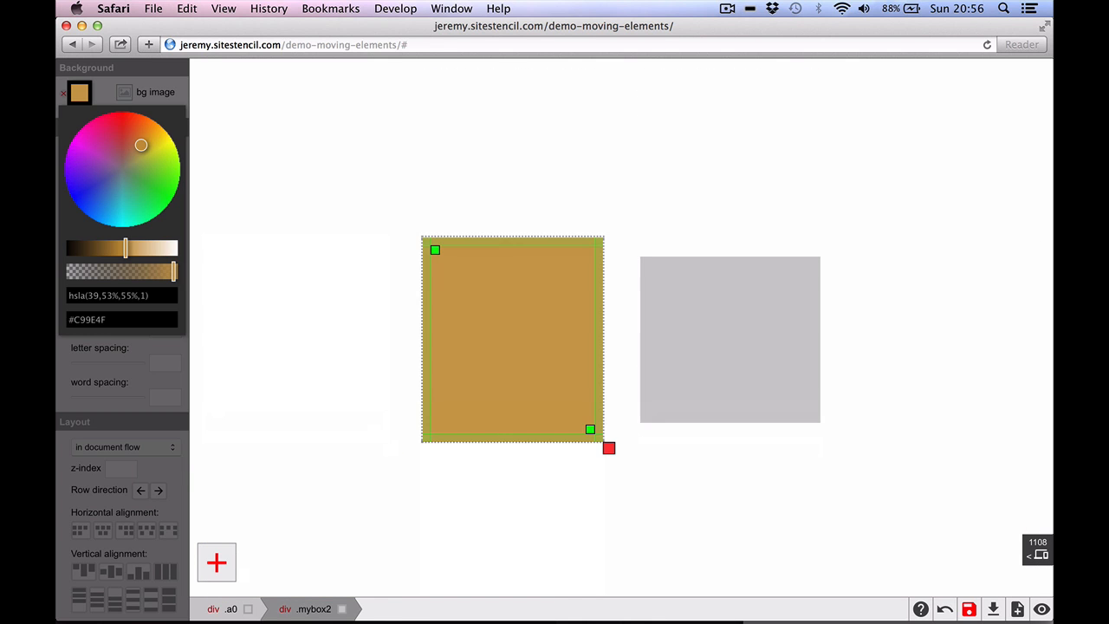
key("Up")
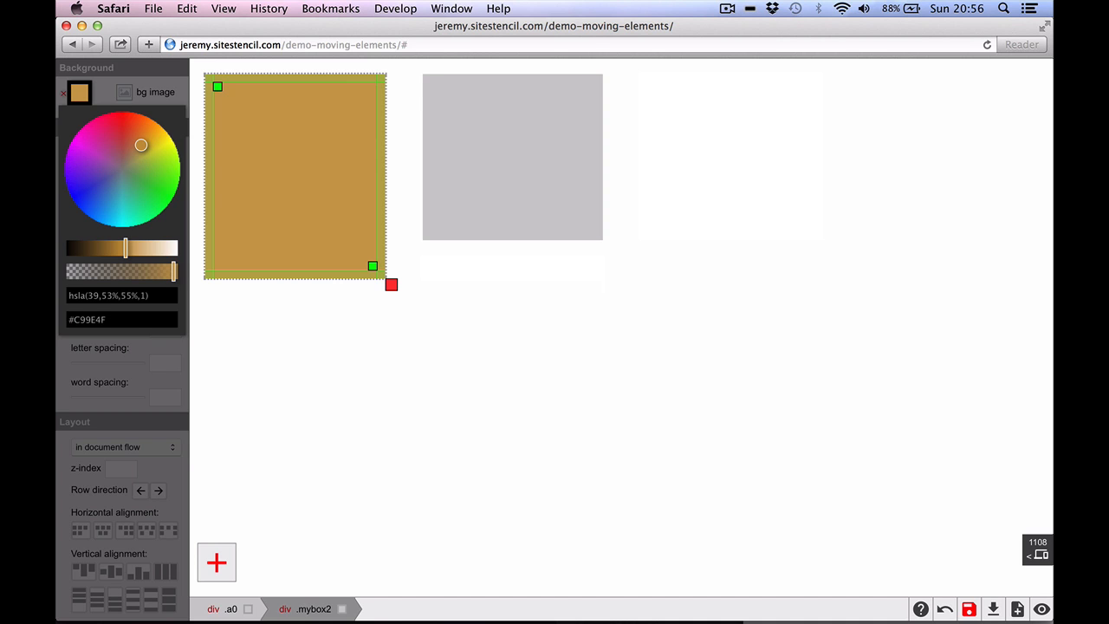
- Swap the orange-brown box back and forth with the grey box, leaving the orange-brown box second in the row
key("Right")
key("Left")
key("Right")
key("Left")
key("Right")
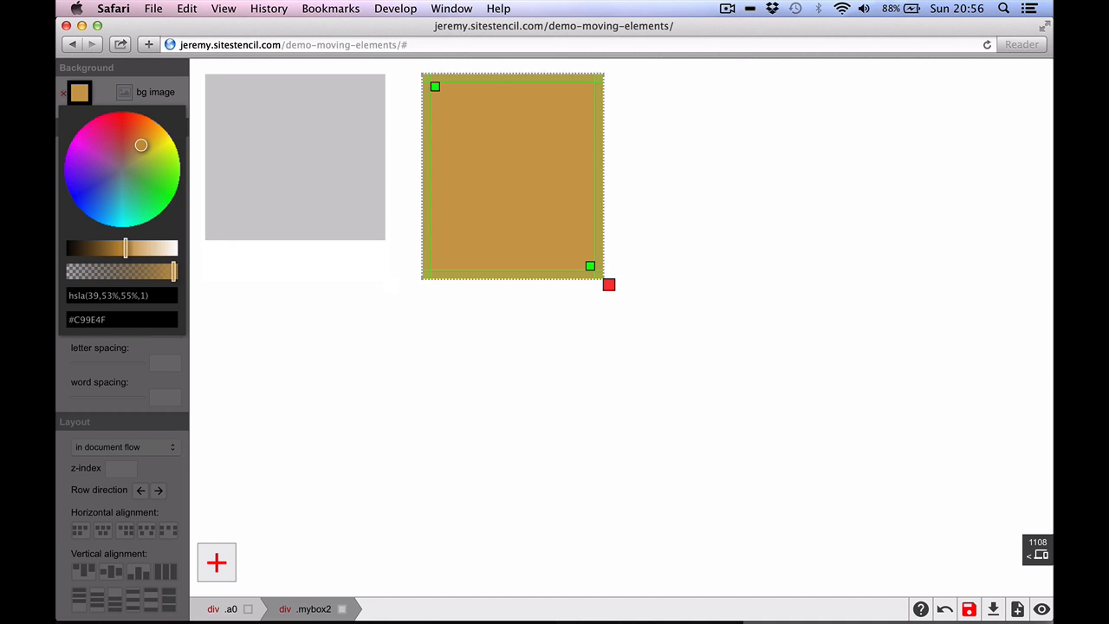
key("Left")
key("Right")
key("Left")
key("Right")
key("Left")
key("Right")
key("Left")
key("Right")
- Duplicate the grey box and move the orange-brown box along the row of three, ending in first place
left_click(260, 181)
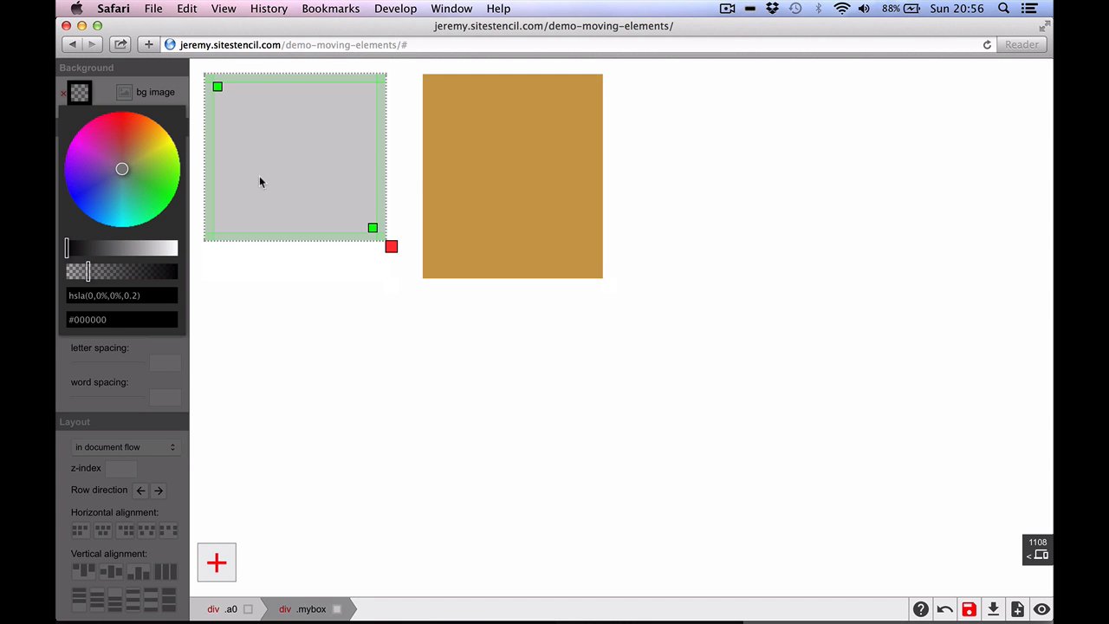
left_click(475, 164)
key("Right")
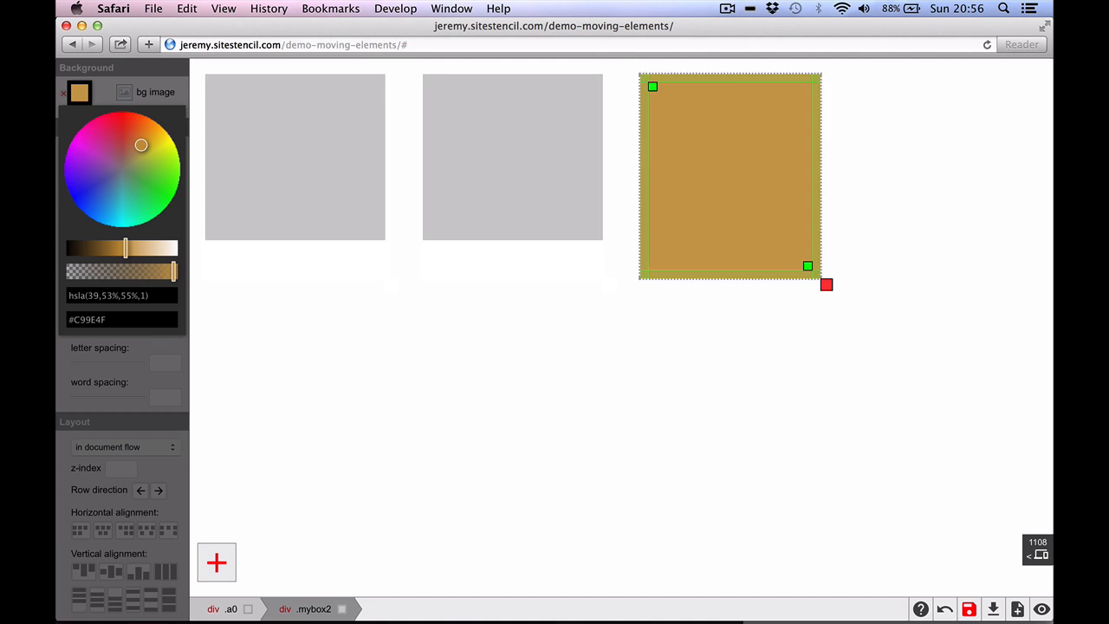
key("Left")
key("Left")
key("Right")
key("Right")
key("Left")
key("Left")
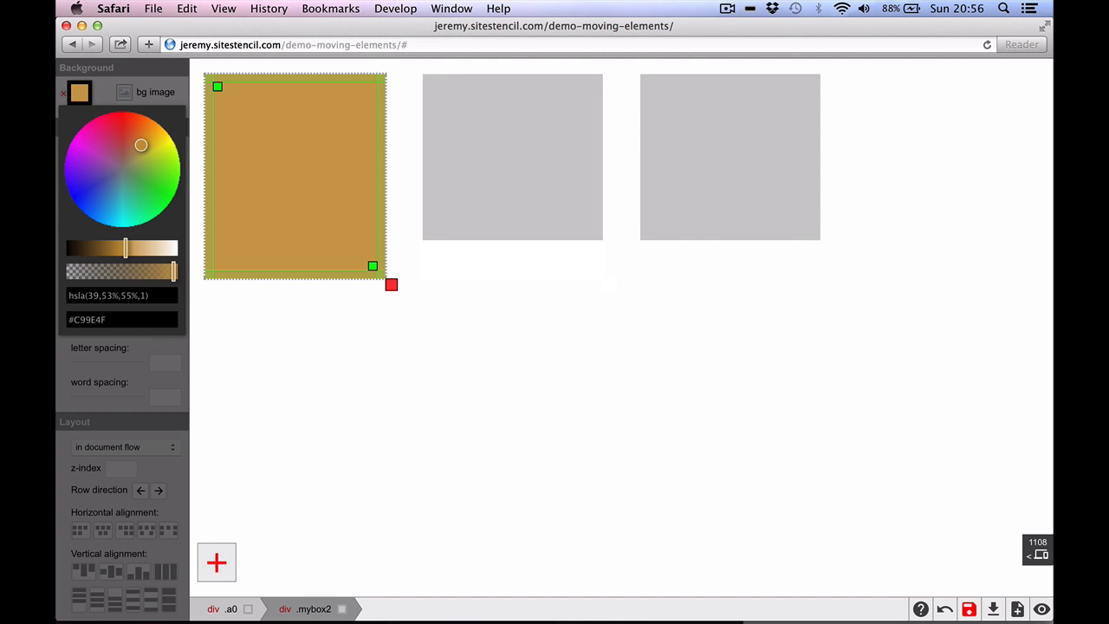
- Paste five more copies of the grey box after the third box
left_click(774, 164)
key("super+v")
key("super+v")
key("super+v")
key("super+v")
key("super+v")
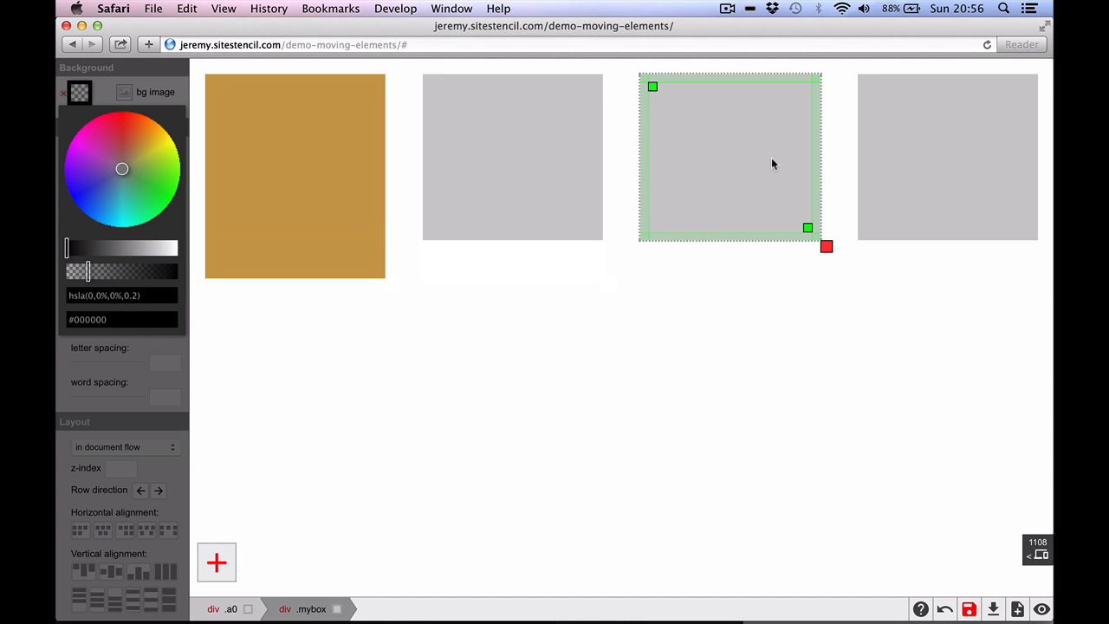
- Move the orange-brown box forward seven places to the end of the second row
left_click(389, 186)
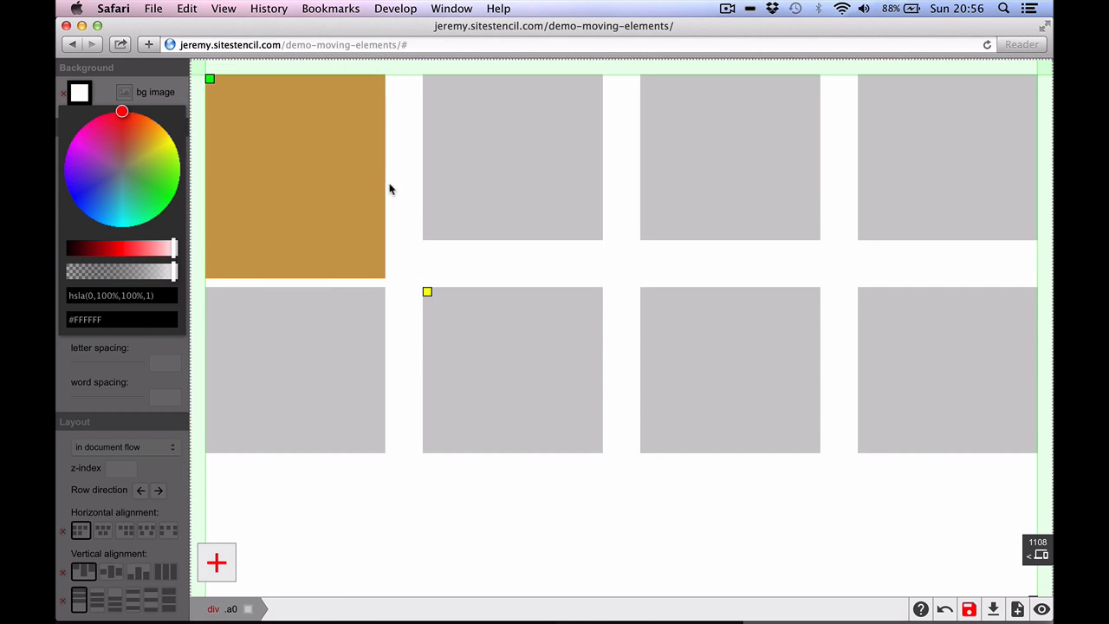
left_click(355, 185)
key("Right")
key("Right")
key("Right")
key("Right")
key("Right")
key("Right")
key("Right")
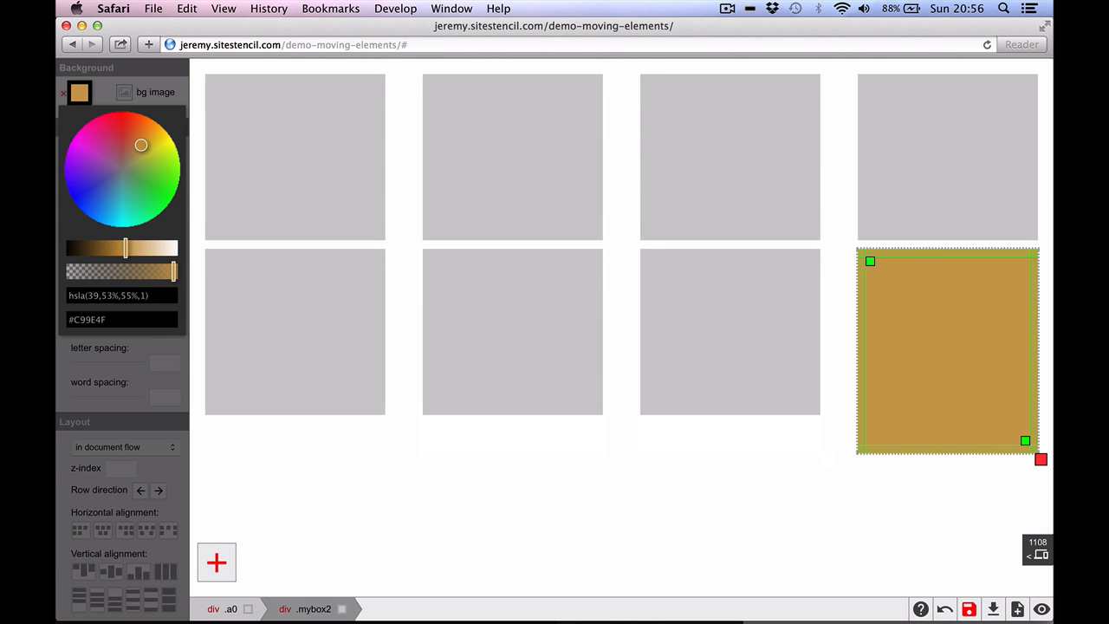
- Move the orange-brown box back through the grey boxes to first place in the first row
key("Left")
key("Left")
key("Left")
key("Left")
key("Left")
key("Left")
key("Left")
key("Right")
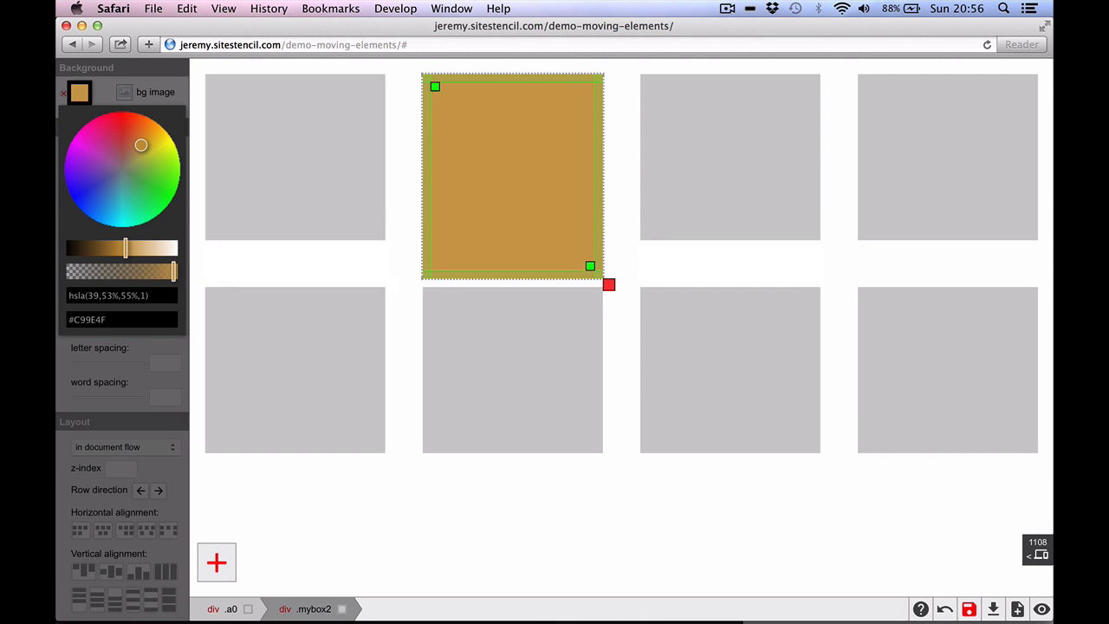
key("Left")
- Delete the four grey boxes in the second row, leaving only the first row of boxes
left_click(898, 352)
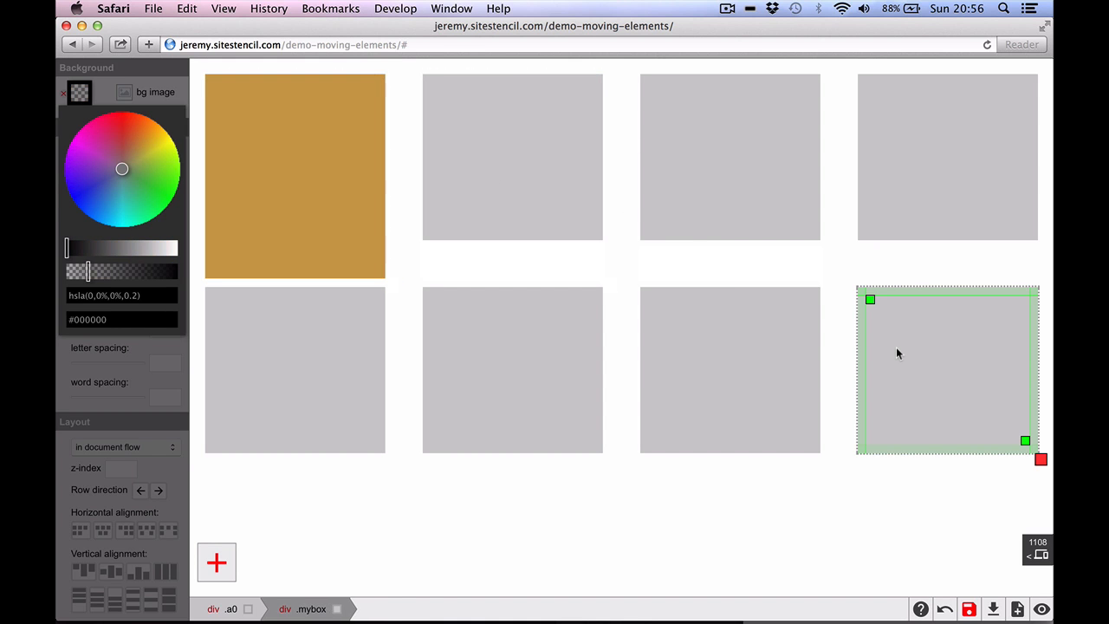
key("Delete")
left_click(778, 345)
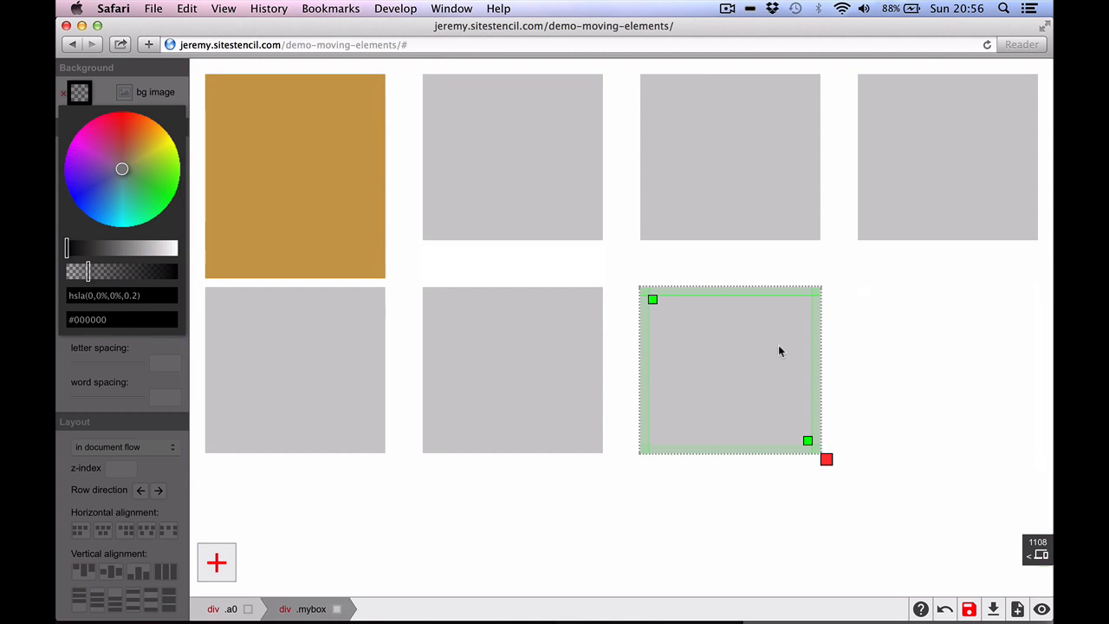
key("Delete")
left_click(570, 349)
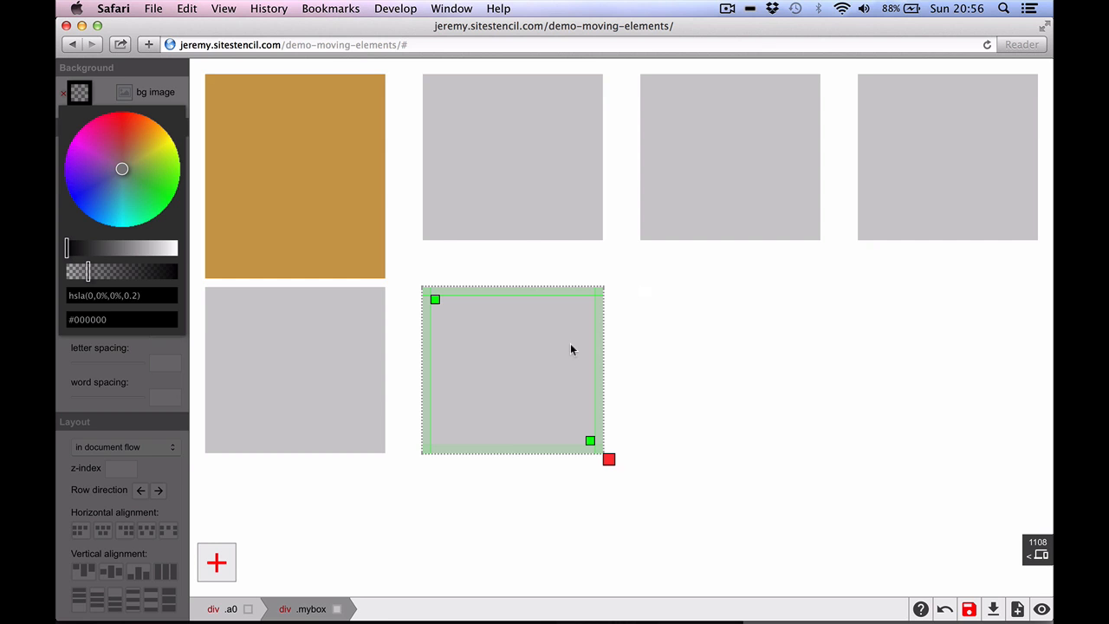
key("Delete")
left_click(754, 175)
key("Delete")
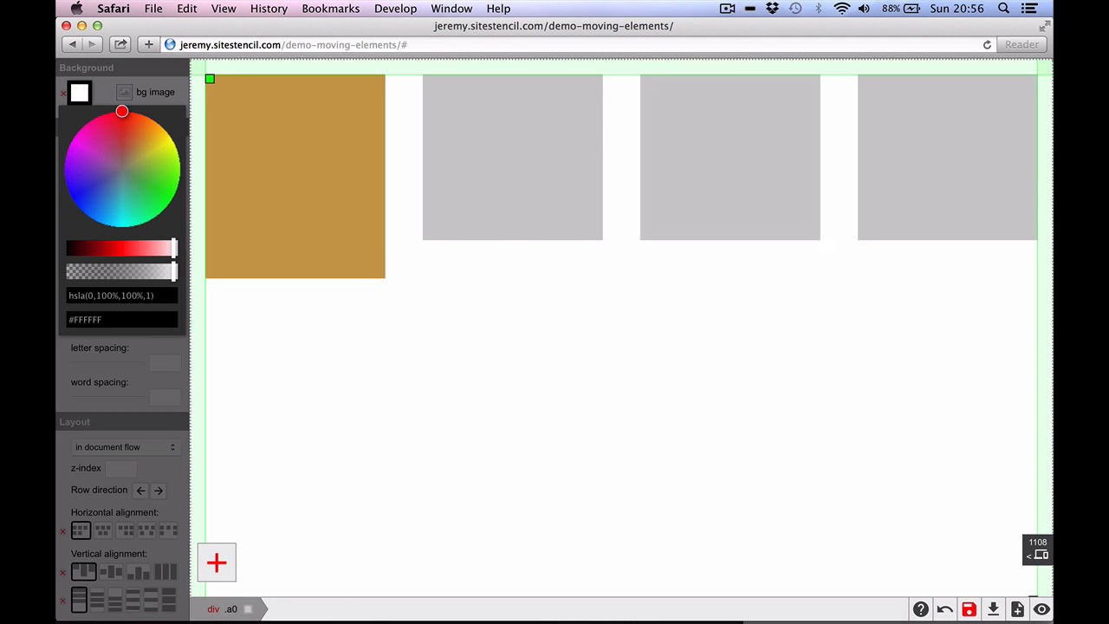
- Switch the .a0 container's row direction between right-to-left and left-to-right, leaving it at left-to-right
left_click(109, 95)
scroll(117, 274, "down", 4)
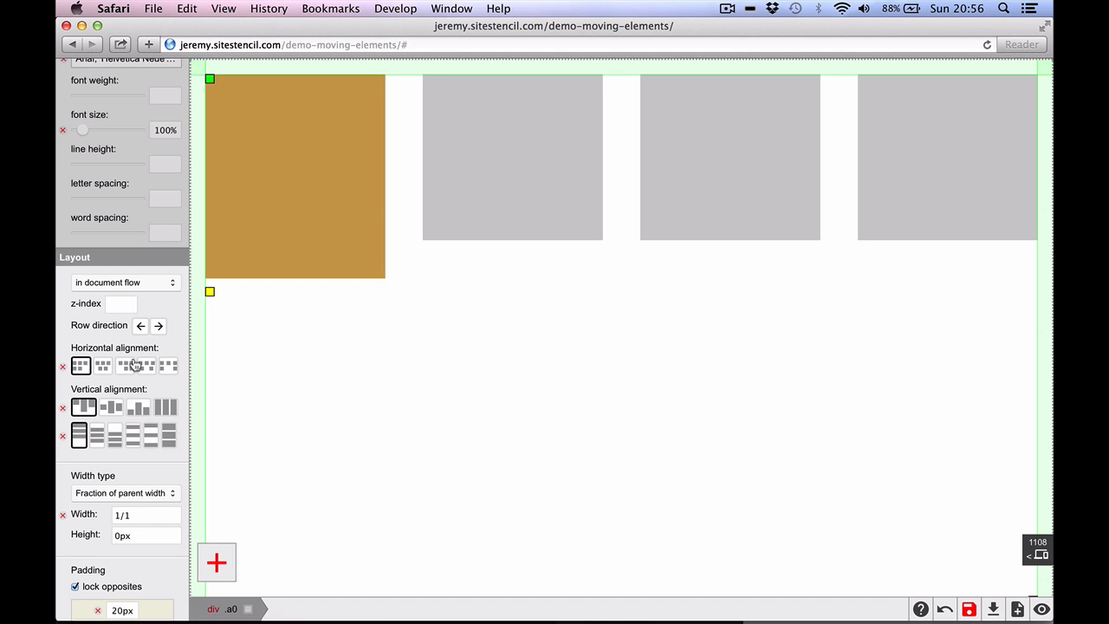
left_click(158, 326)
left_click(142, 327)
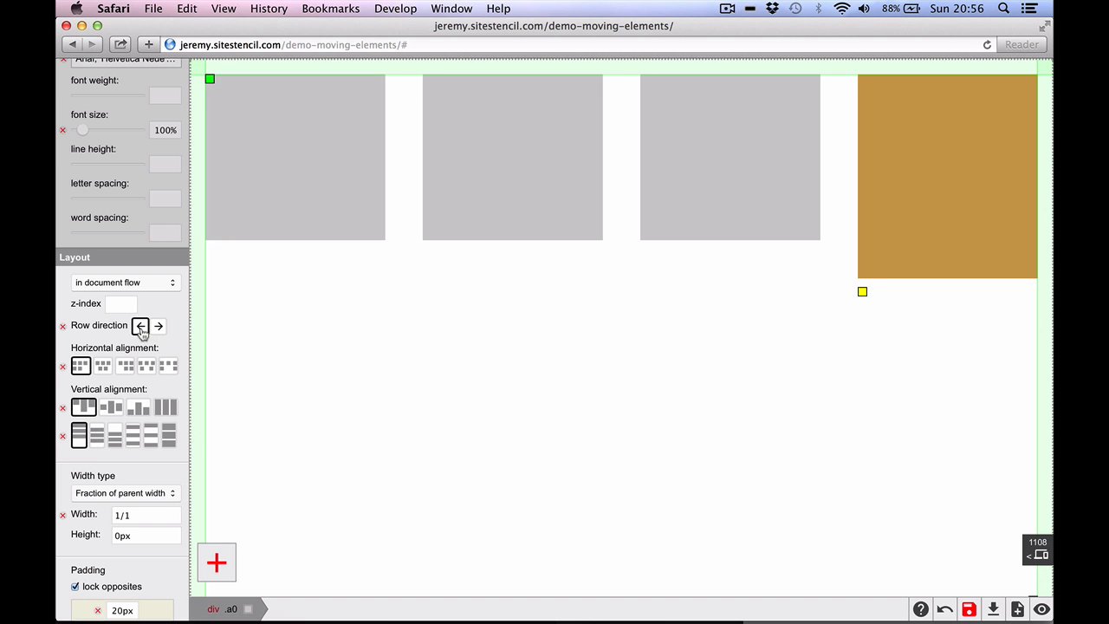
left_click(158, 327)
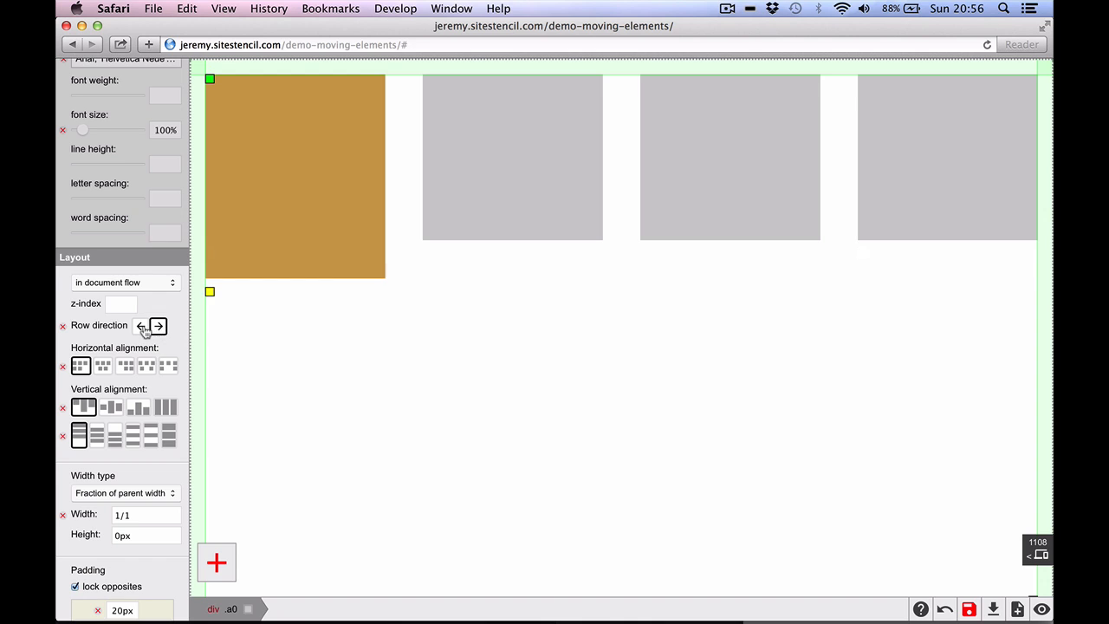
left_click(142, 327)
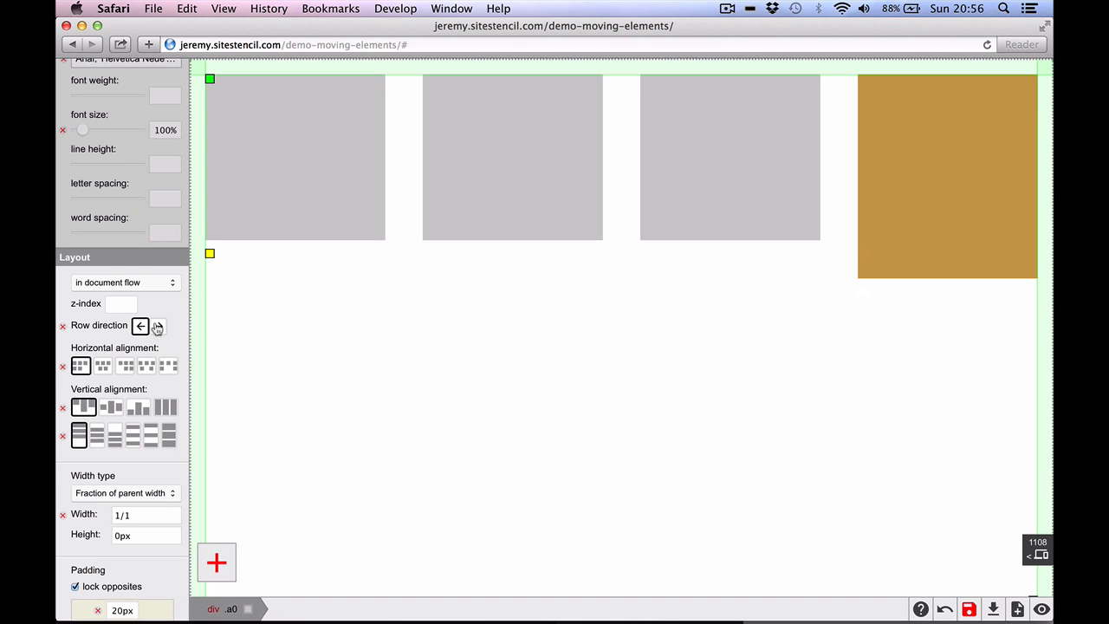
left_click(158, 327)
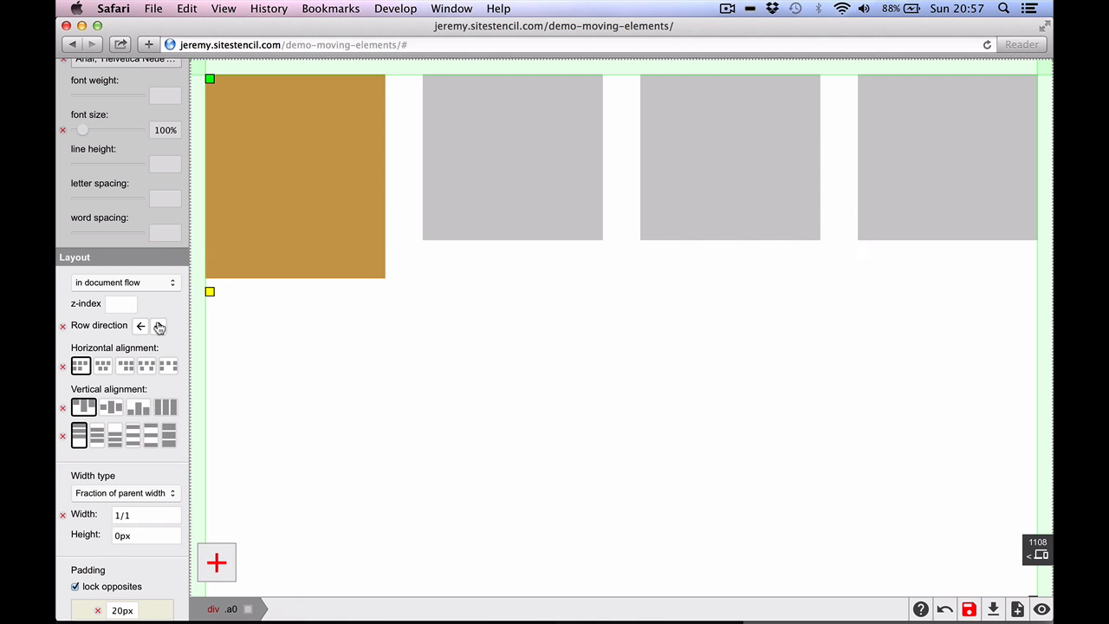
- Exit page editing to view the page without the editing controls
scroll(158, 326, "down", 5)
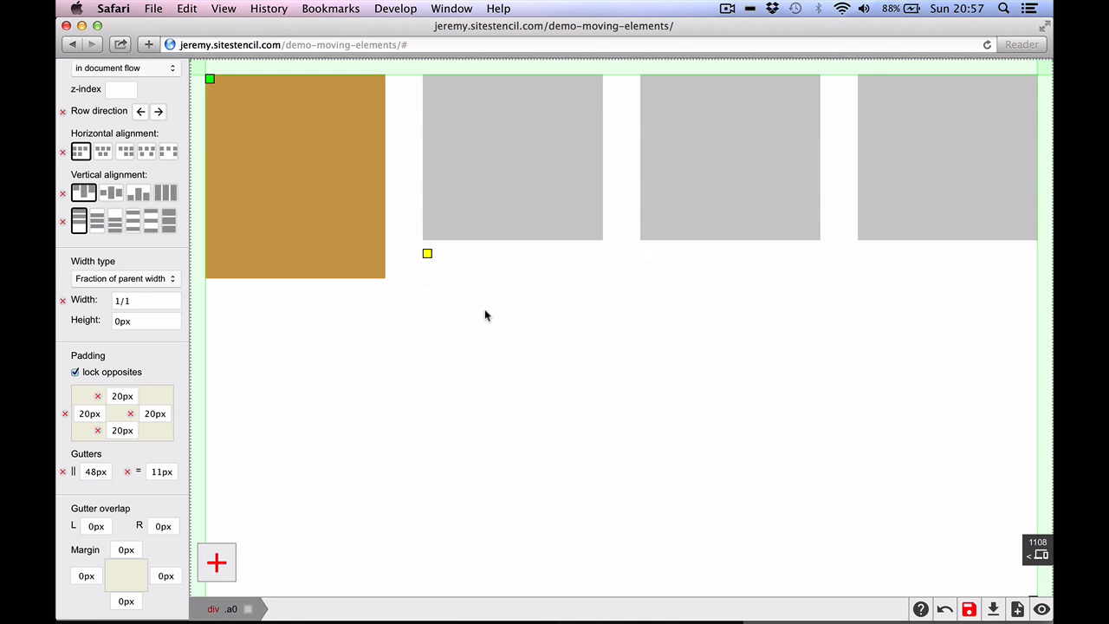
key("Escape")
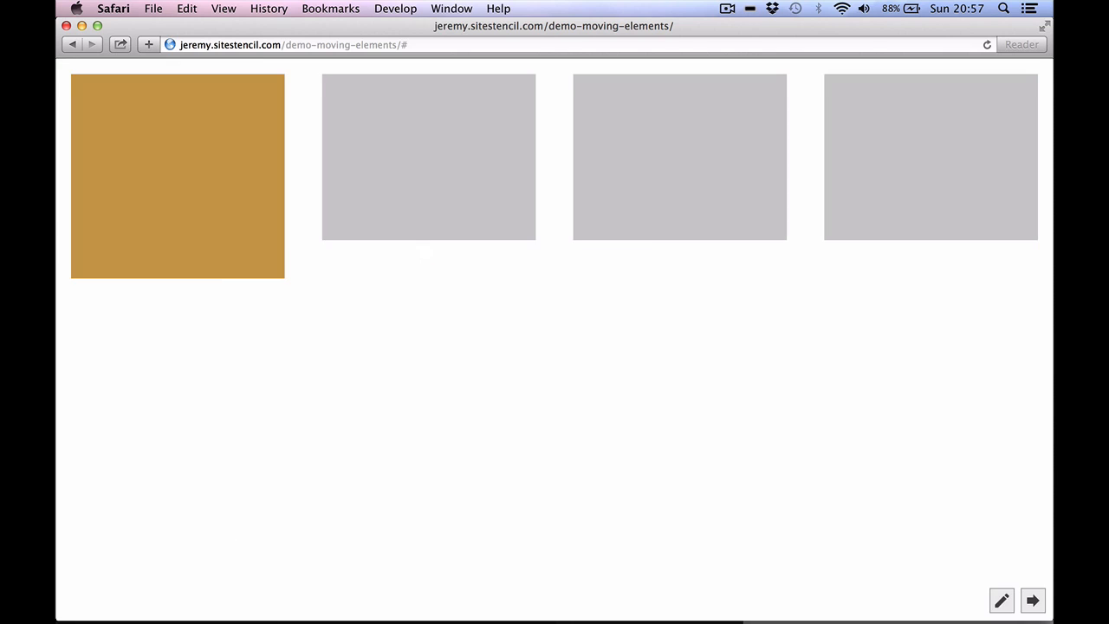
left_click(728, 10)
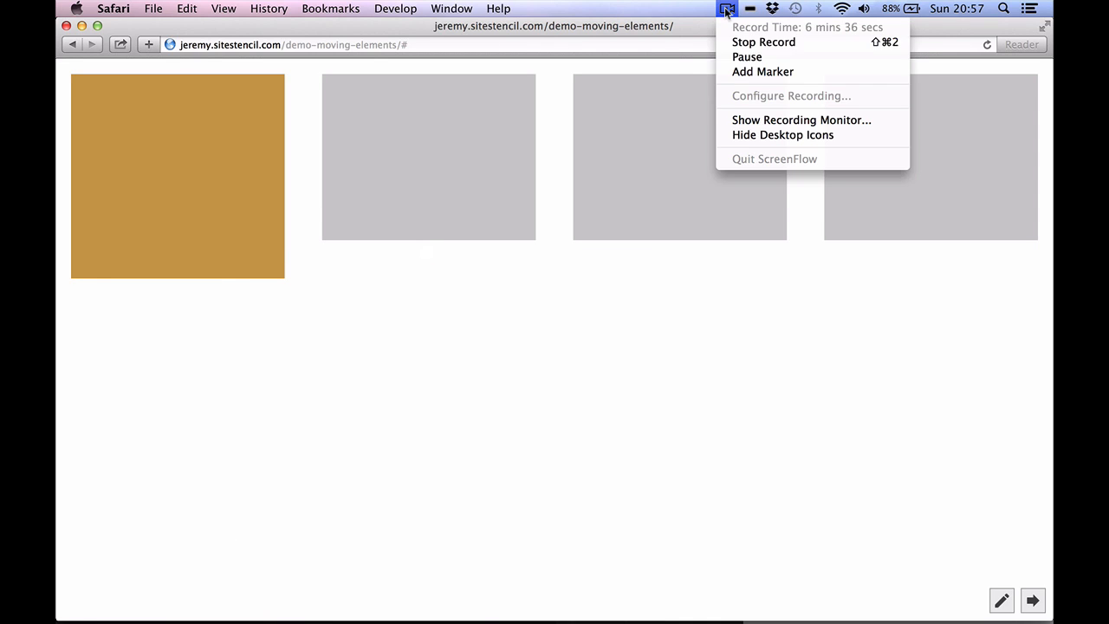